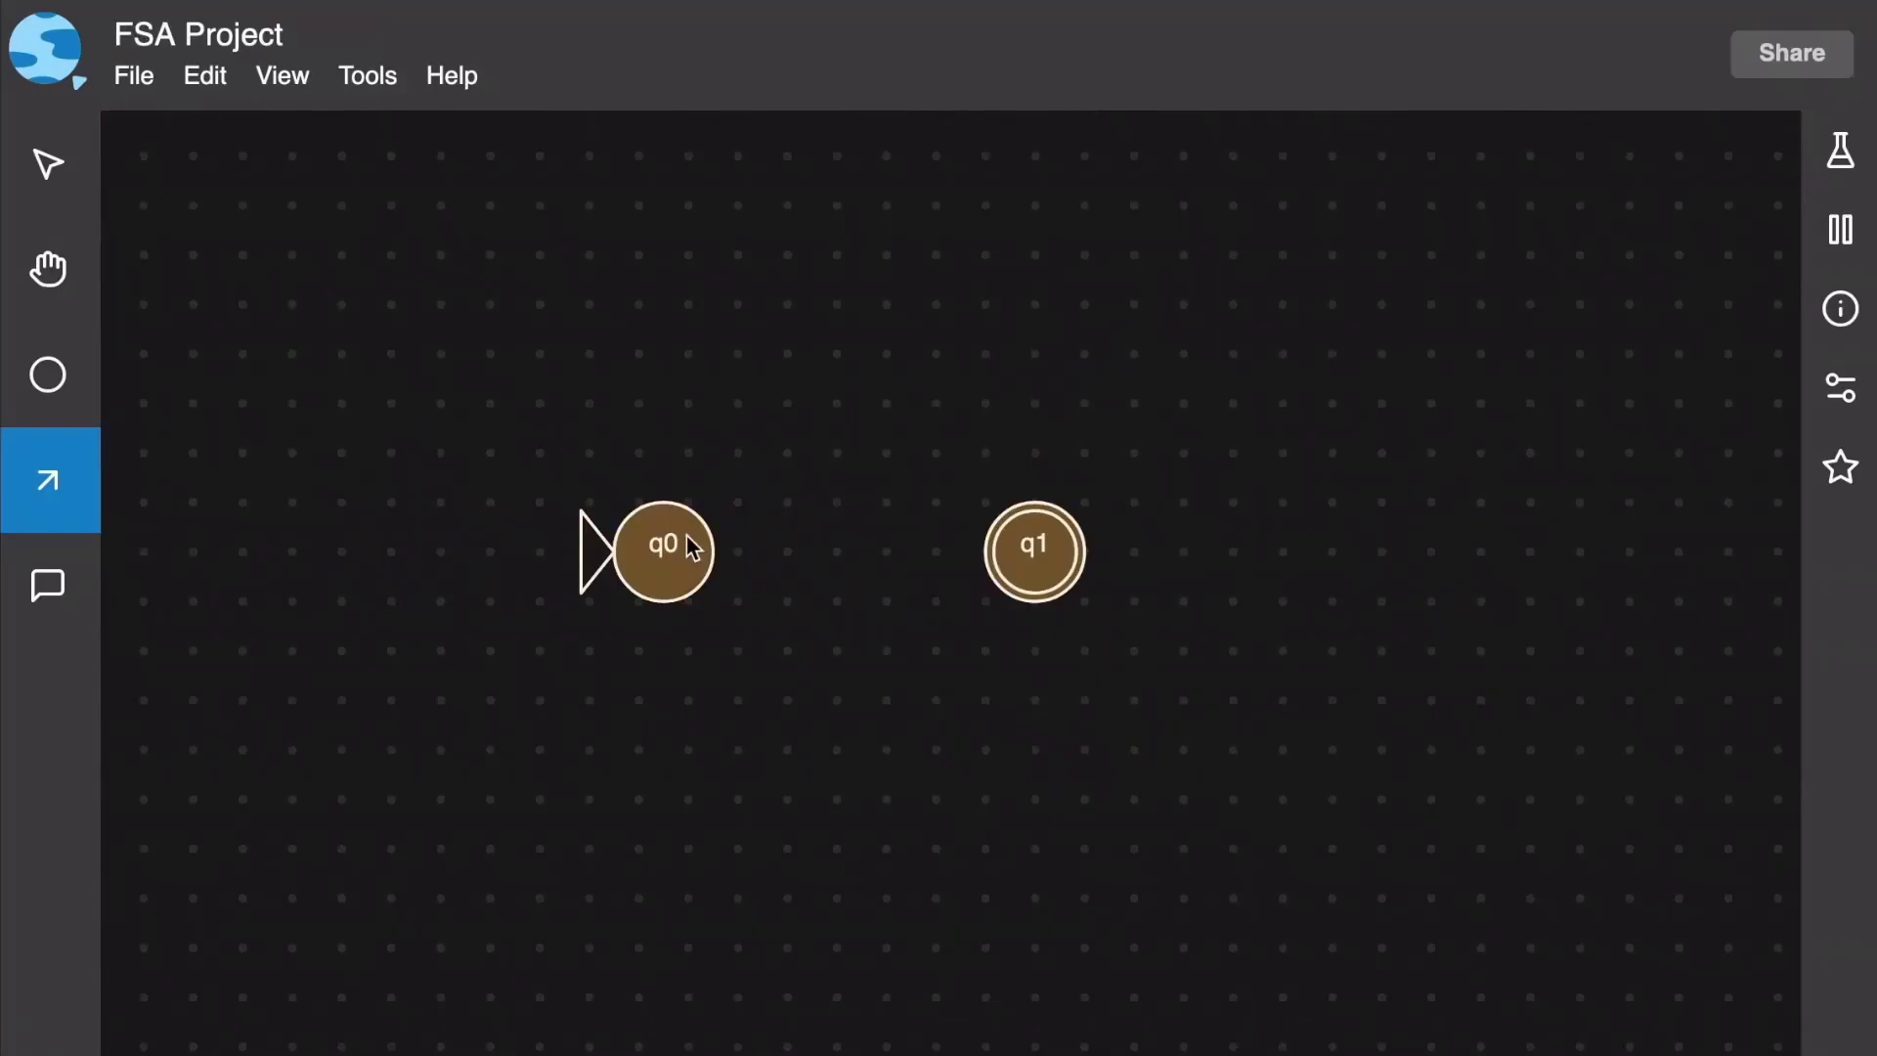
# - Add an empty (λ) transition from q0 to q1 in the FSA project
pyautogui.moveTo(691, 557); pyautogui.dragTo(1075, 577)
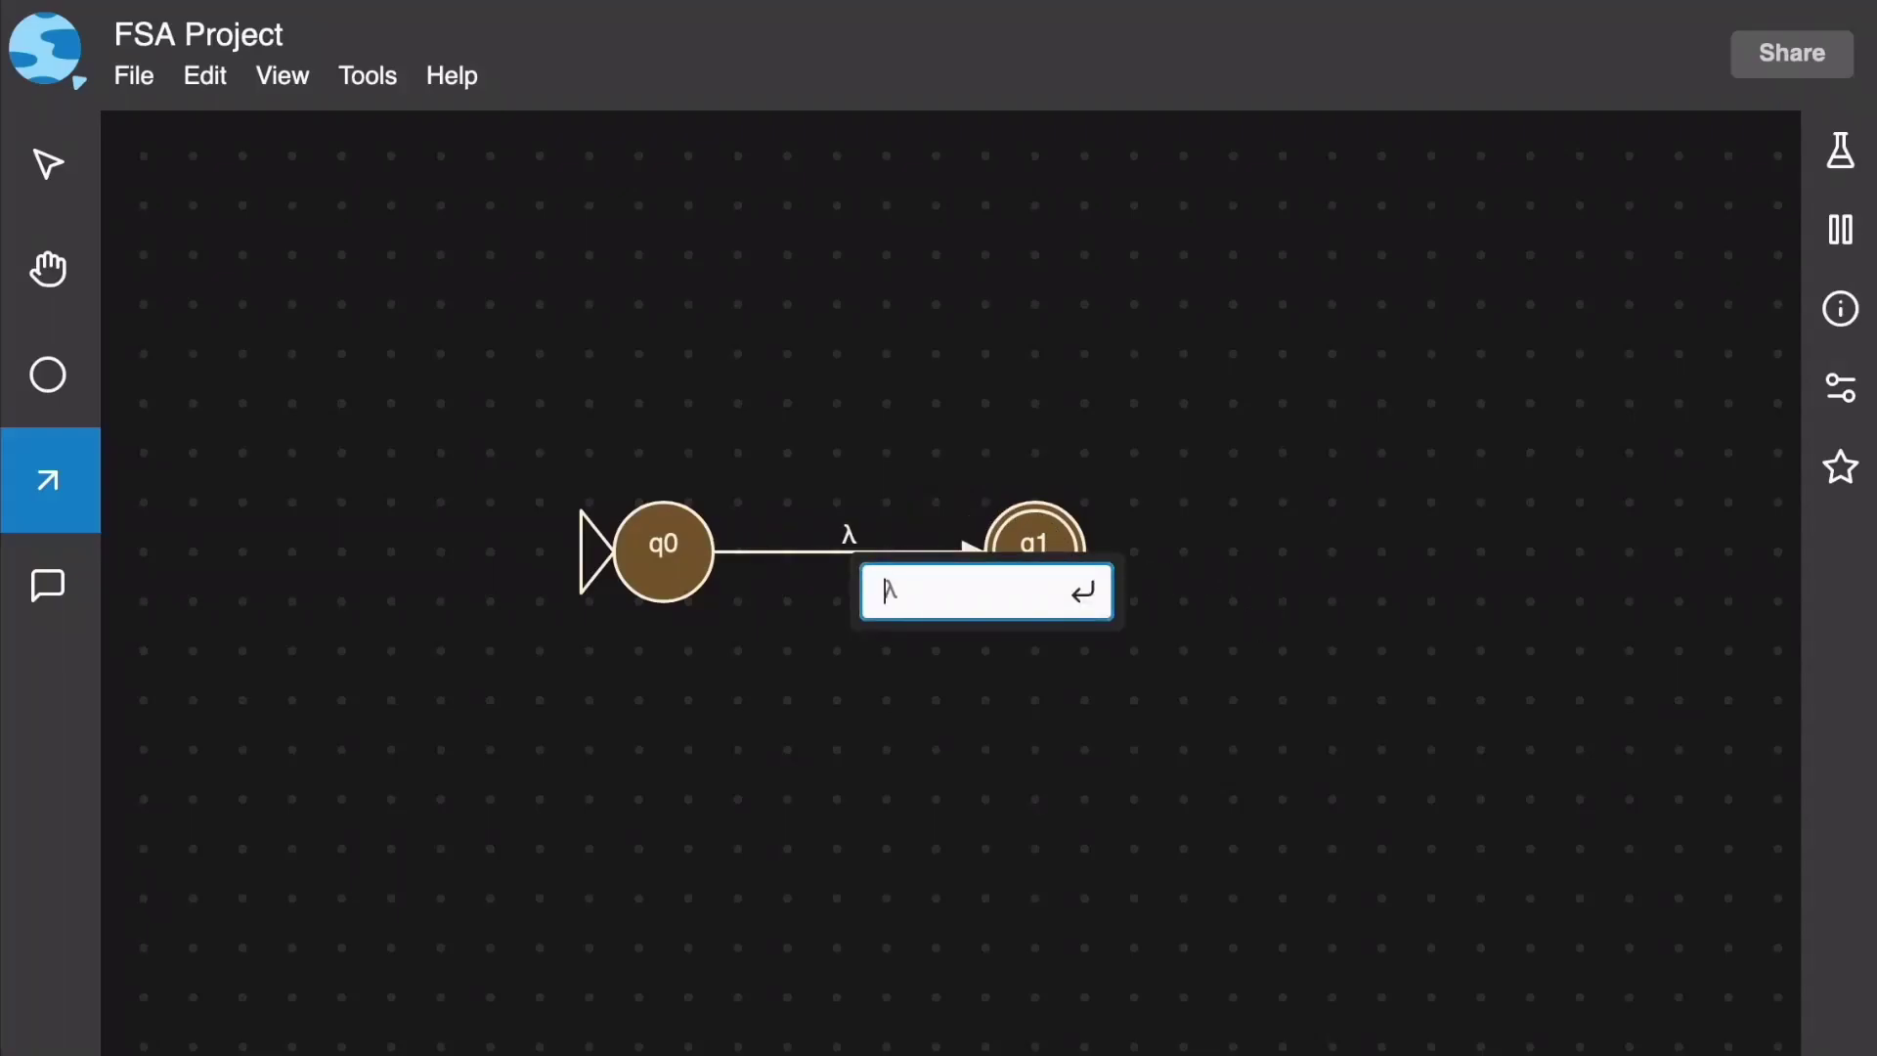
pyautogui.press('Return')
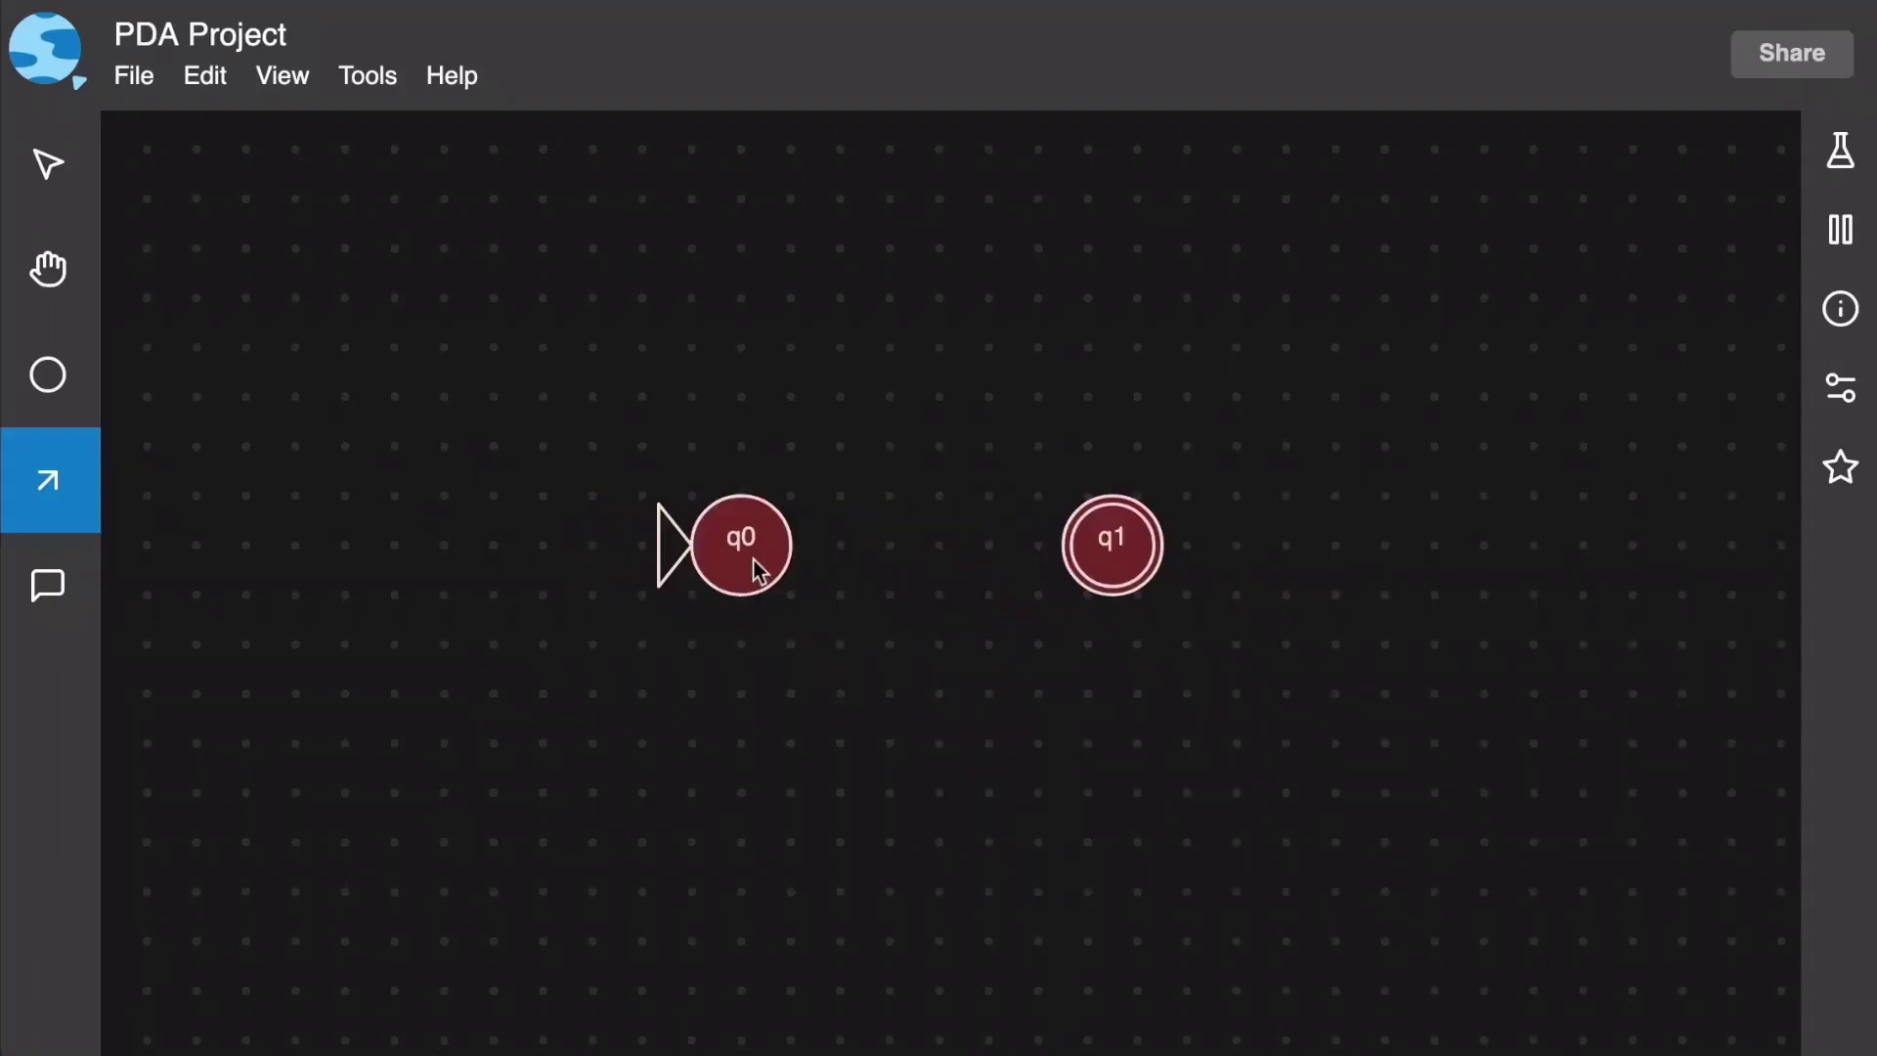
# - Add a transition from q0 to q1 in the PDA project that reads a, pops λ and pushes A
pyautogui.moveTo(748, 542); pyautogui.dragTo(1134, 549)
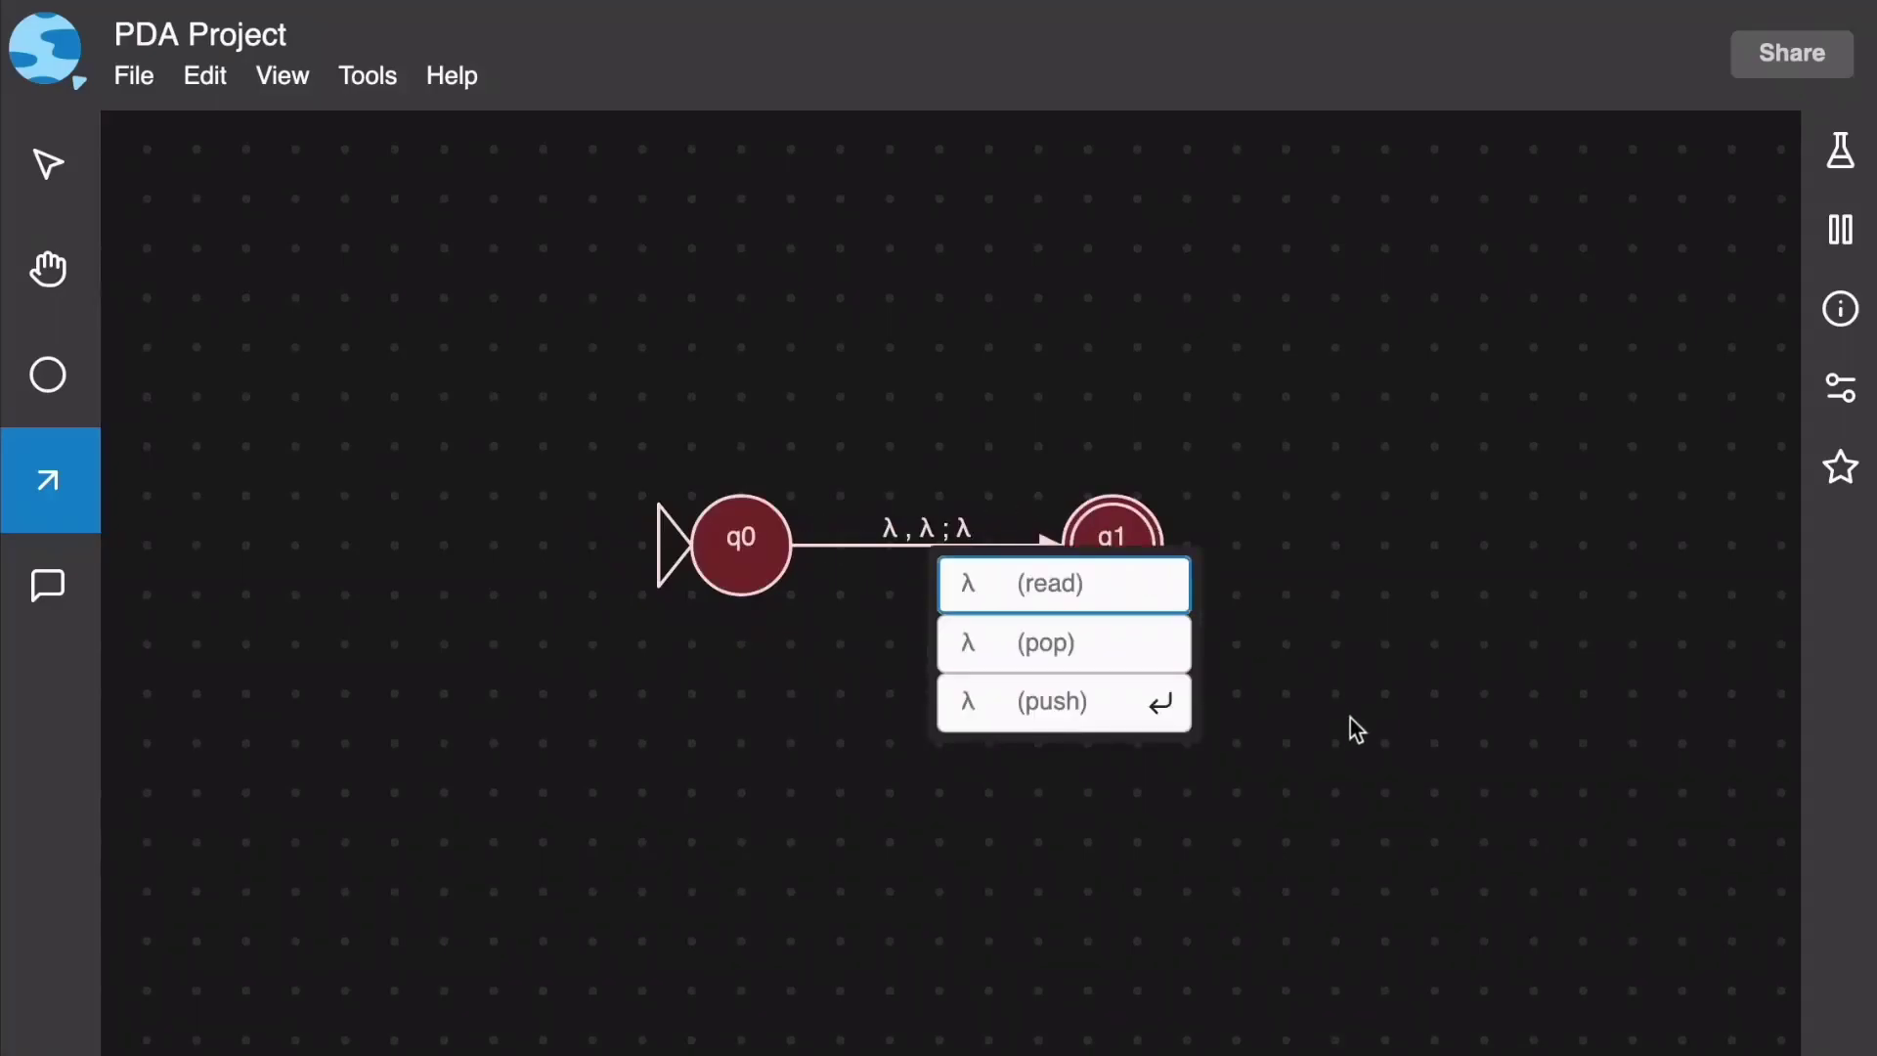
pyautogui.write('a')
pyautogui.click(978, 702)
pyautogui.write('A')
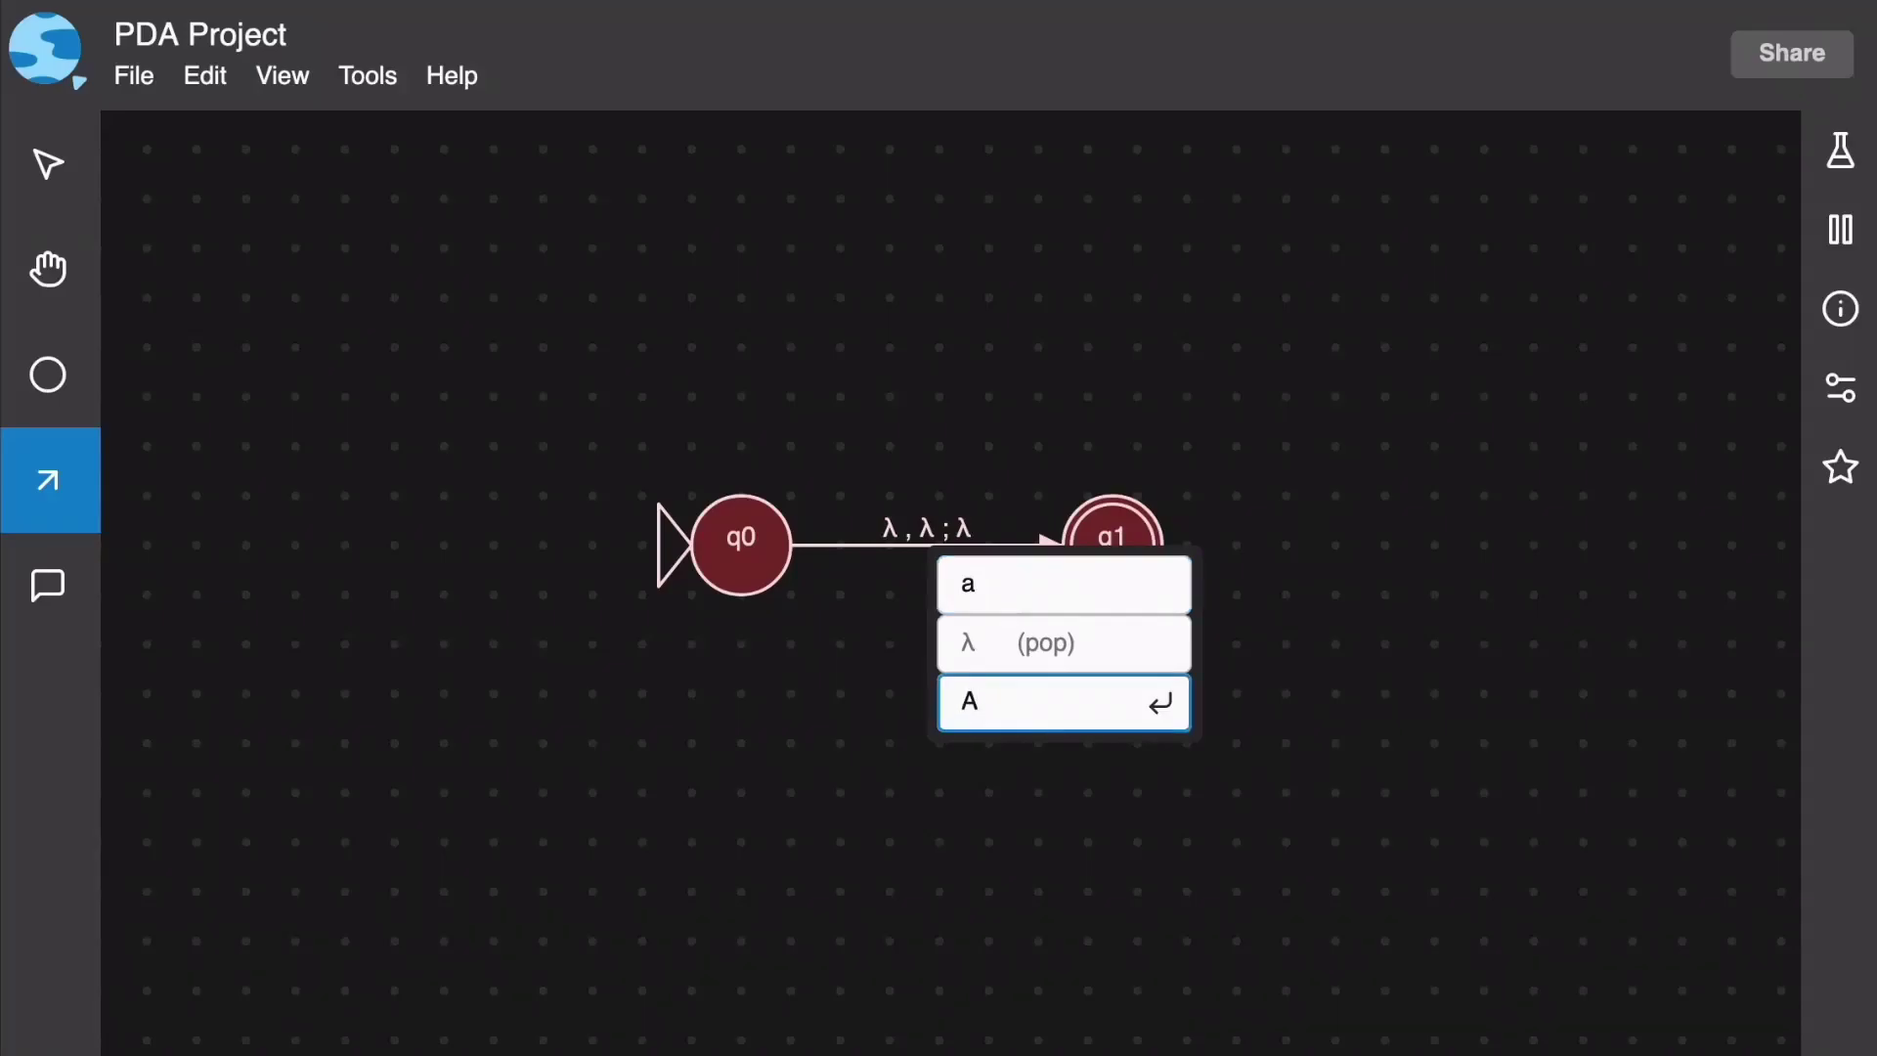
pyautogui.press('Return')
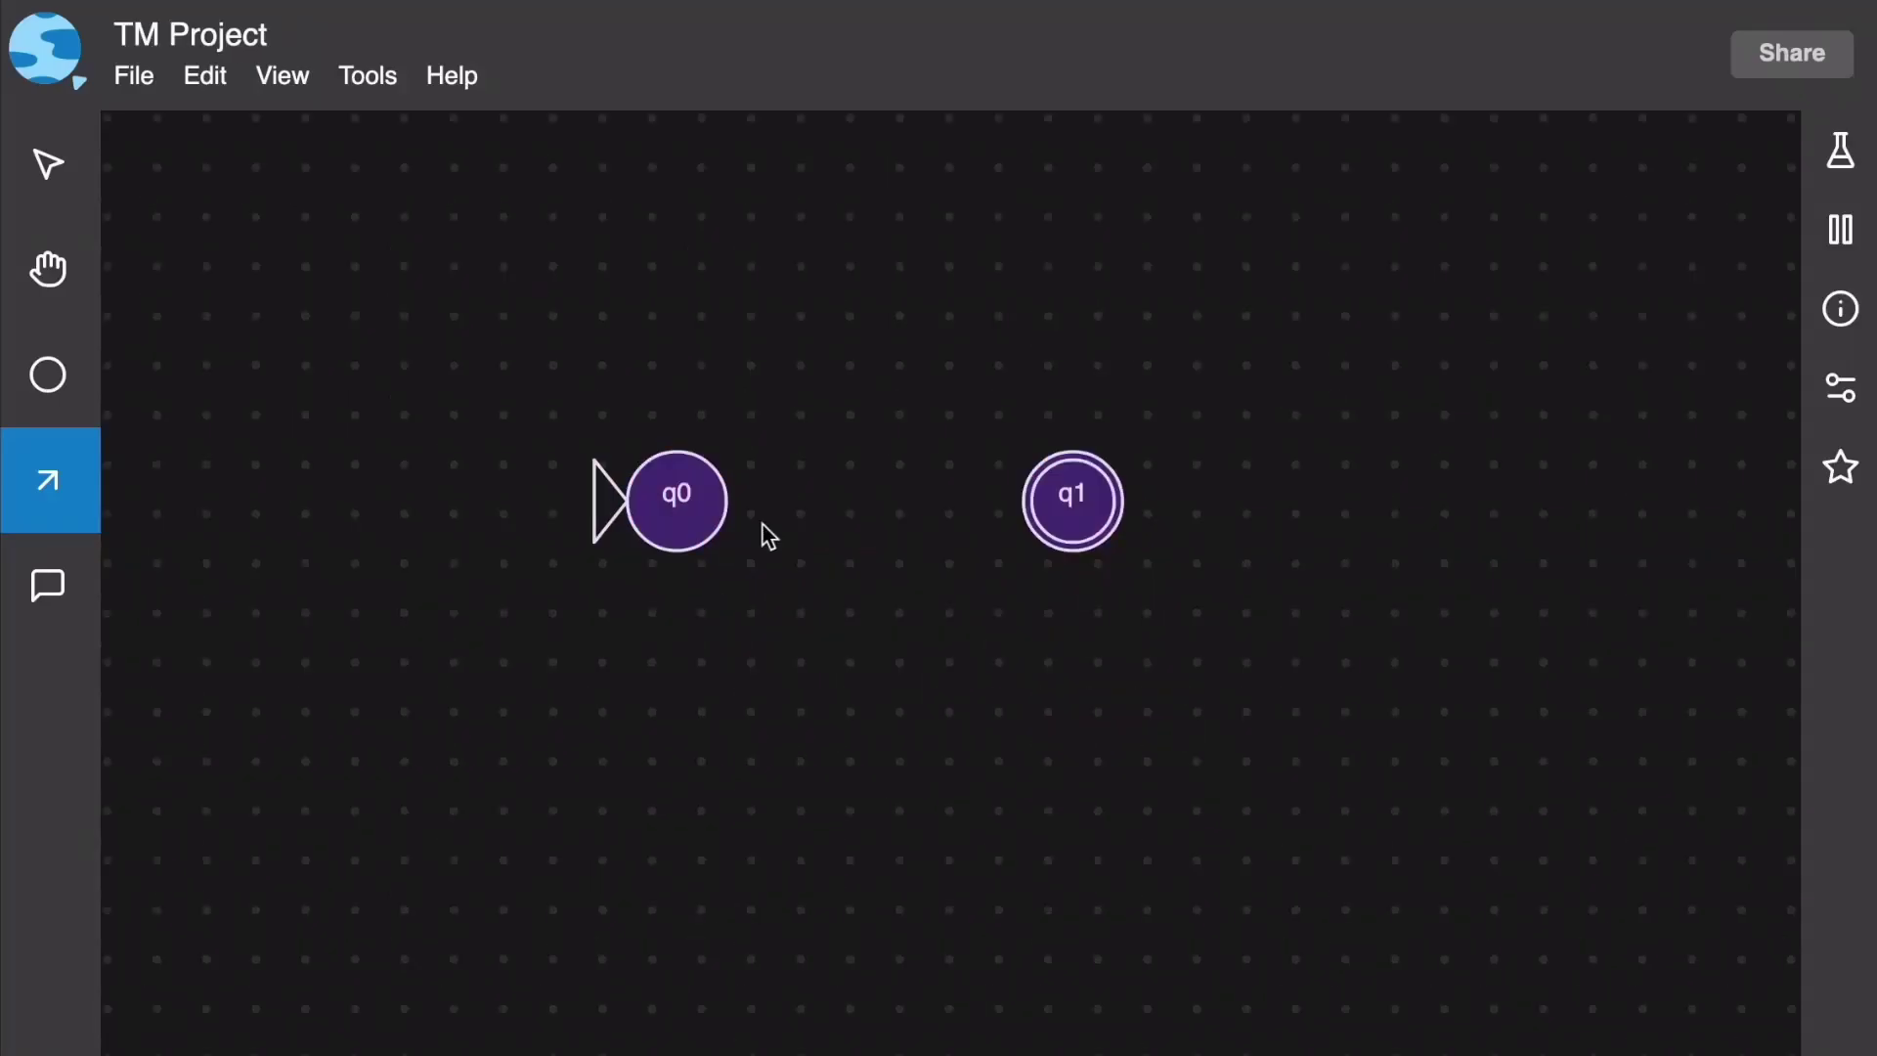
# - Add a transition from q0 to q1 in the TM project that reads a, writes b and moves in direction L
pyautogui.moveTo(700, 515); pyautogui.dragTo(1078, 514)
pyautogui.write('a')
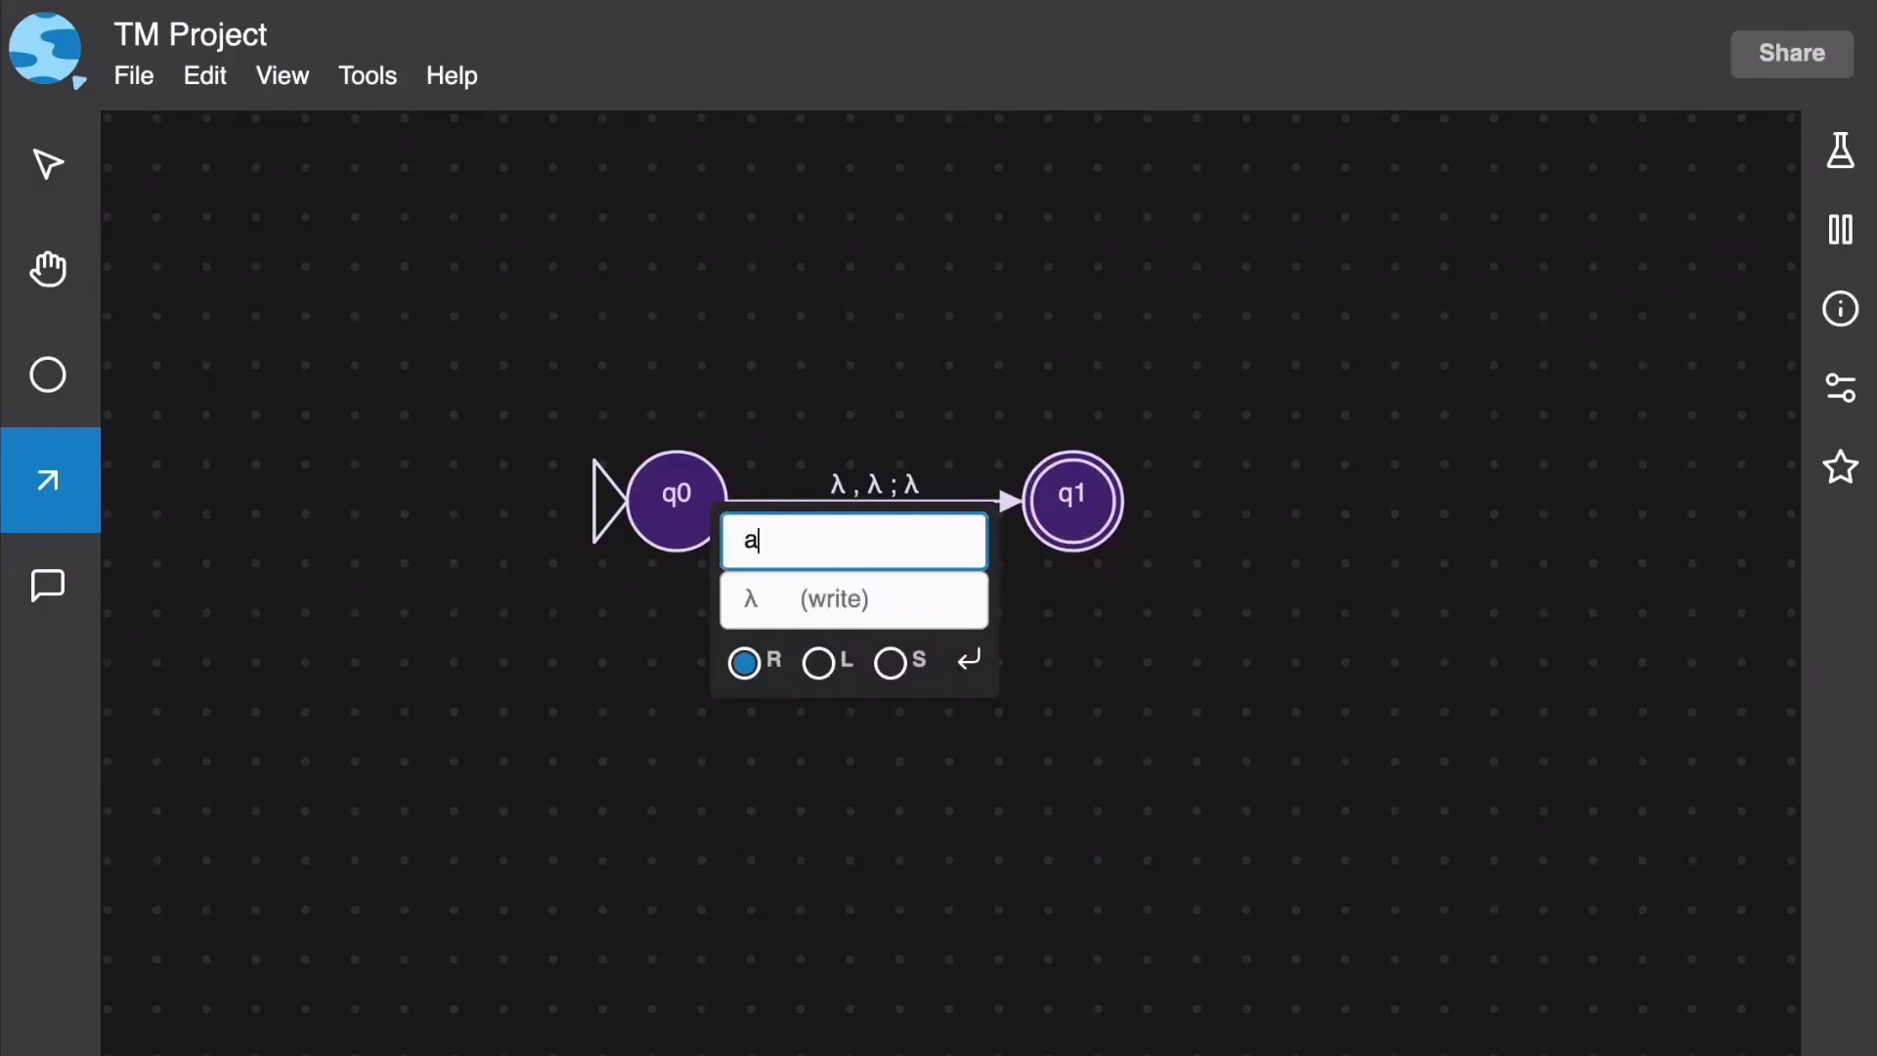
pyautogui.click(834, 597)
pyautogui.write('b')
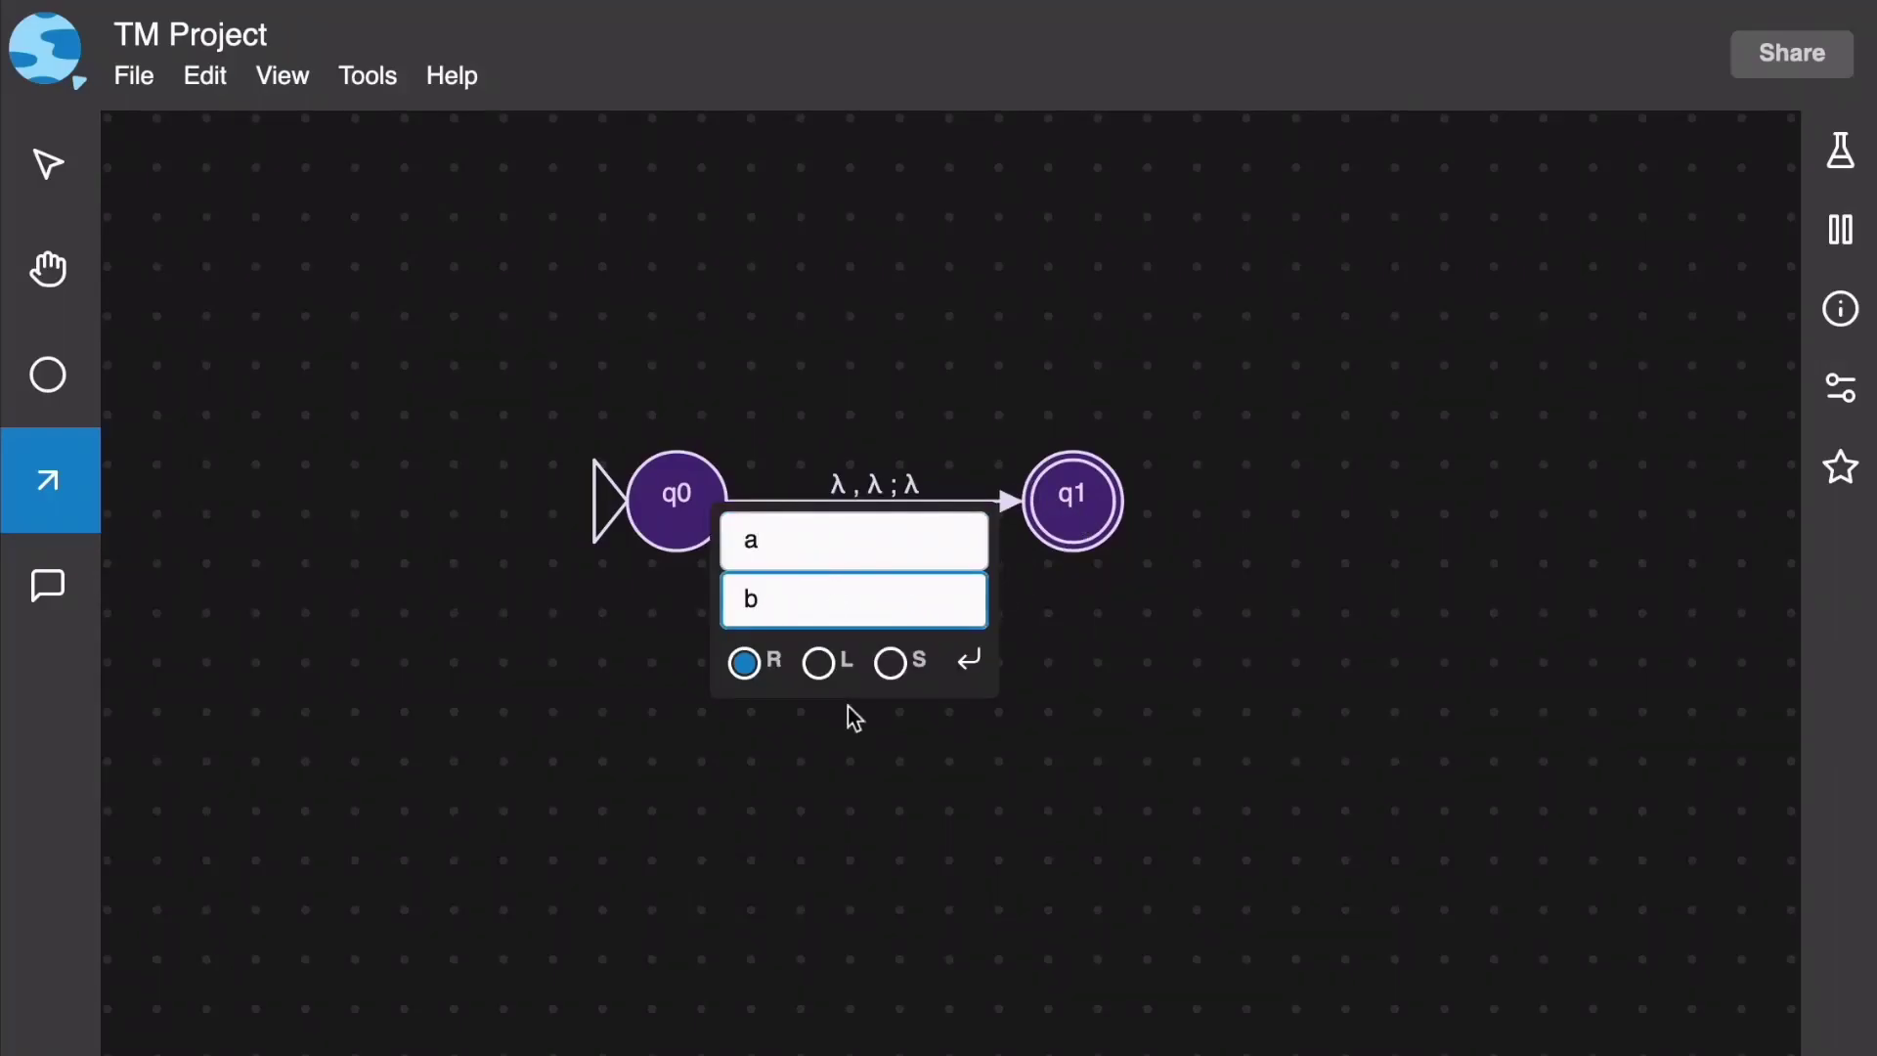
pyautogui.click(819, 662)
pyautogui.press('Return')
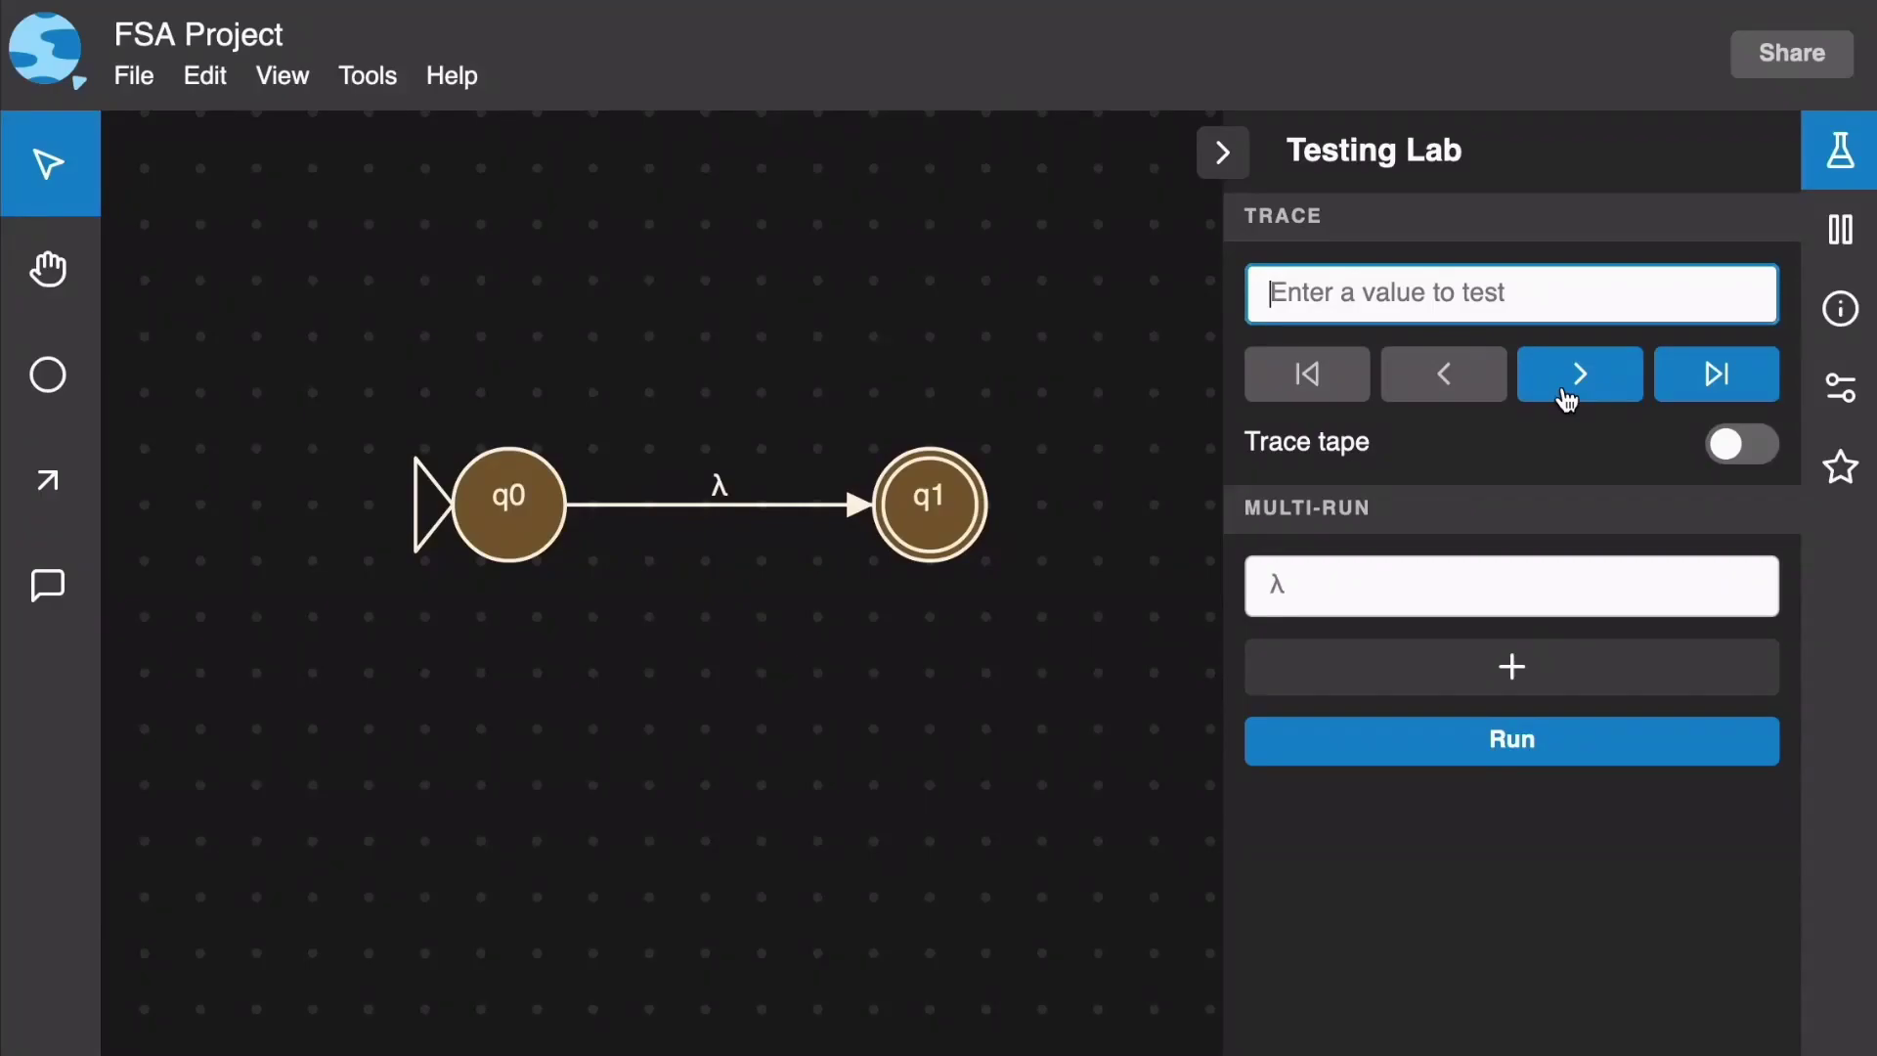
# - Advance the trace of the empty input one step in the FSA project's Testing Lab
pyautogui.click(1568, 383)
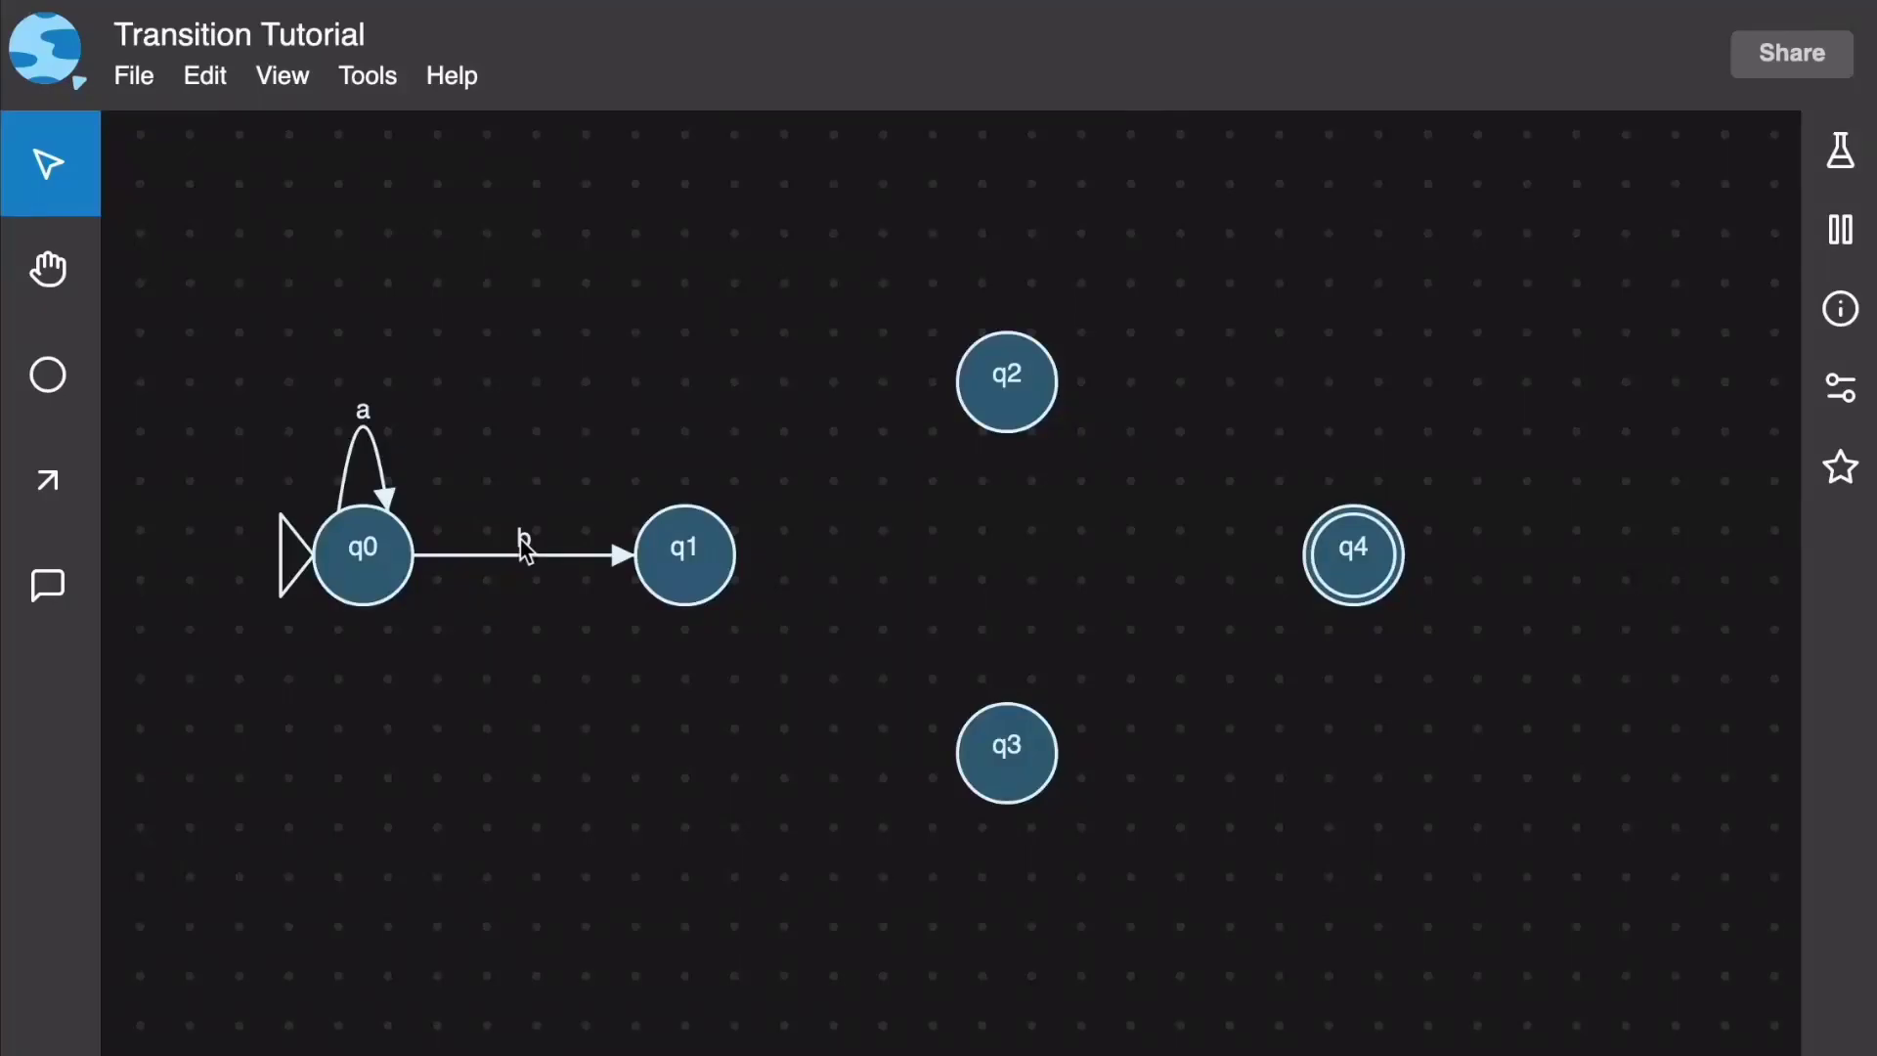
# - Change the label of the transition from q0 to q1 to c
pyautogui.rightClick(523, 551)
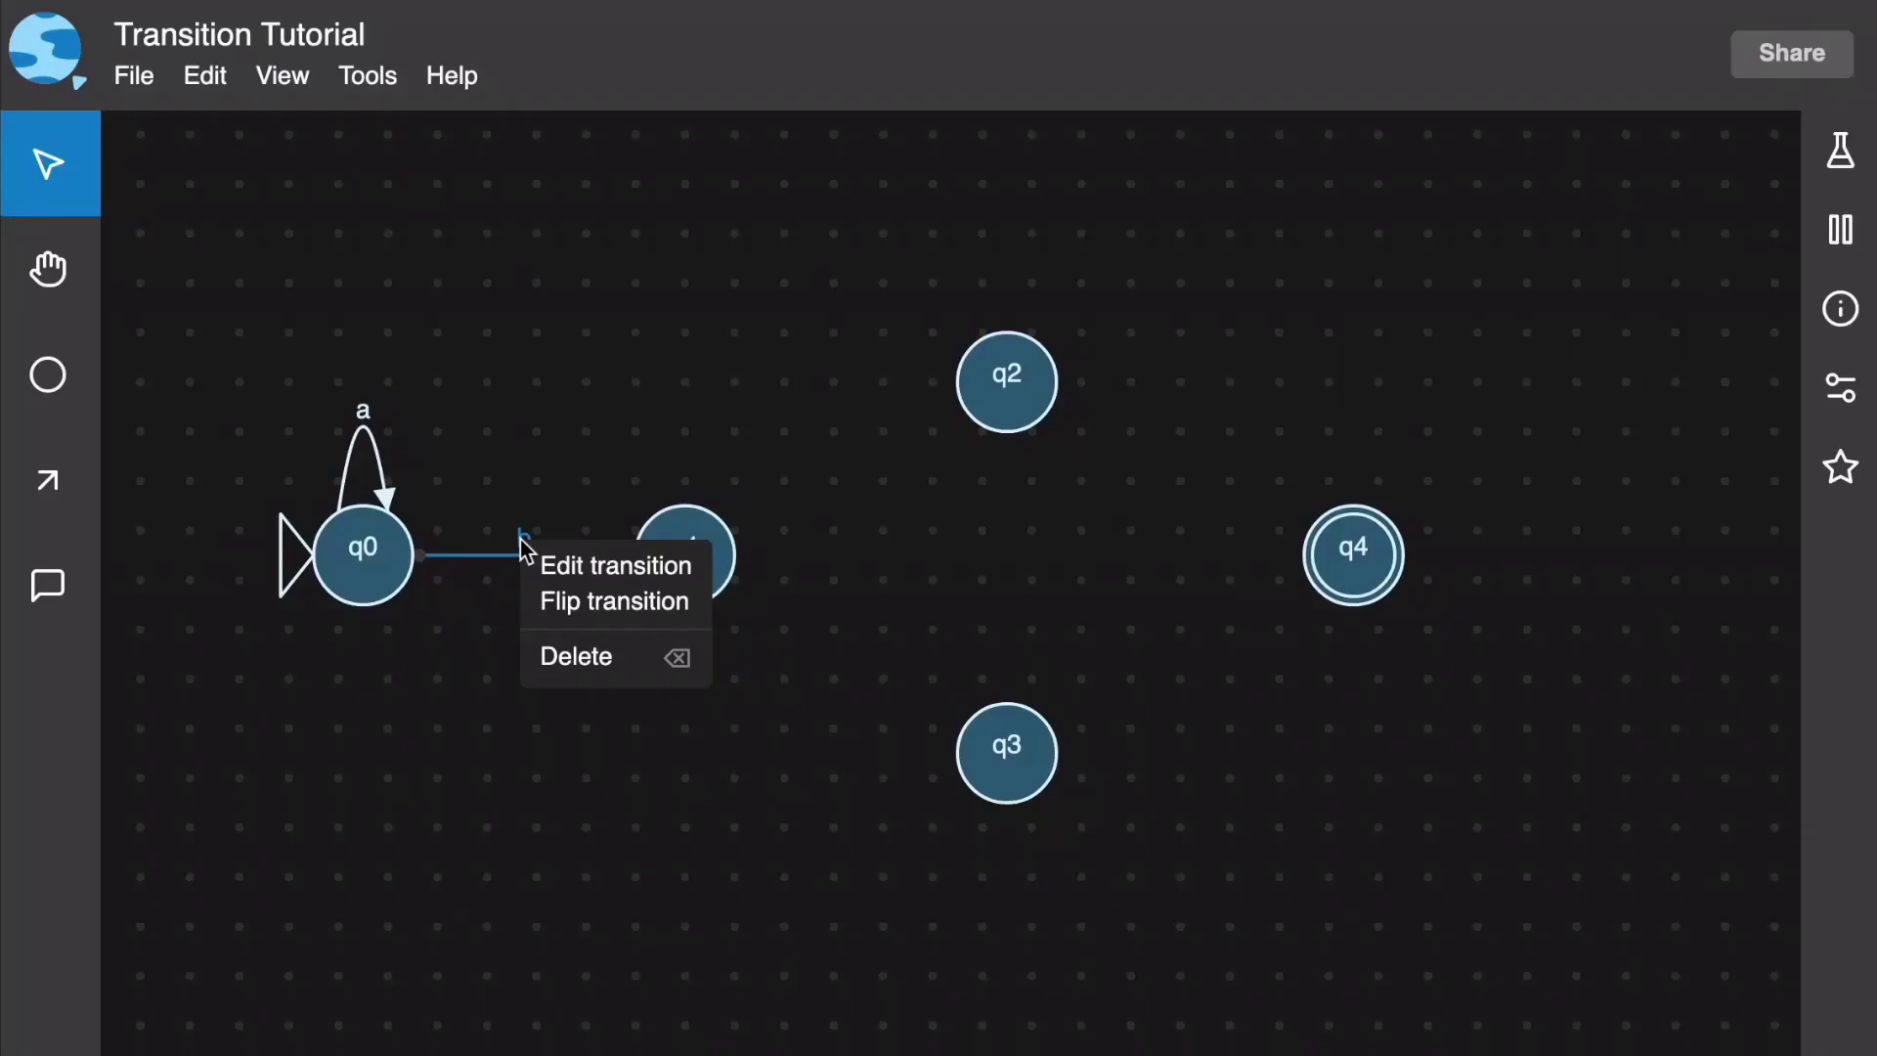
pyautogui.click(598, 565)
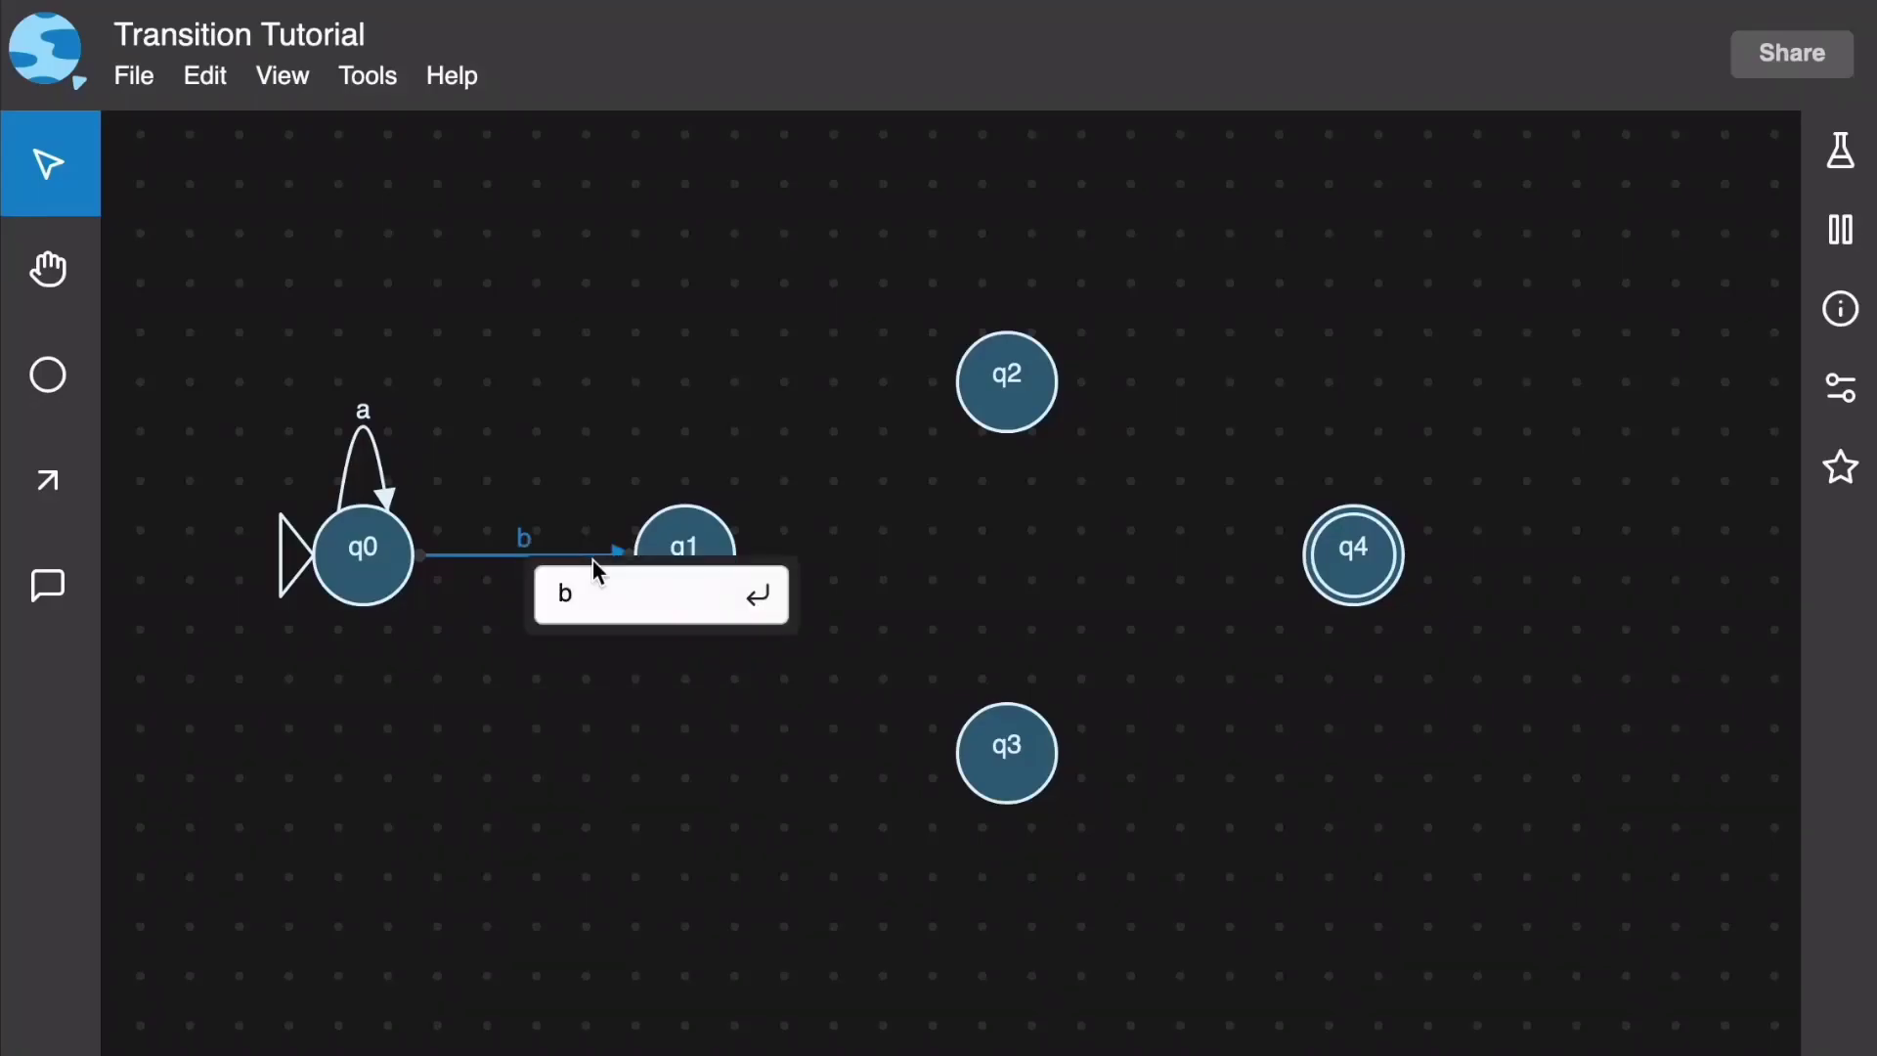
pyautogui.press('BackSpace')
pyautogui.write('c')
pyautogui.press('Return')
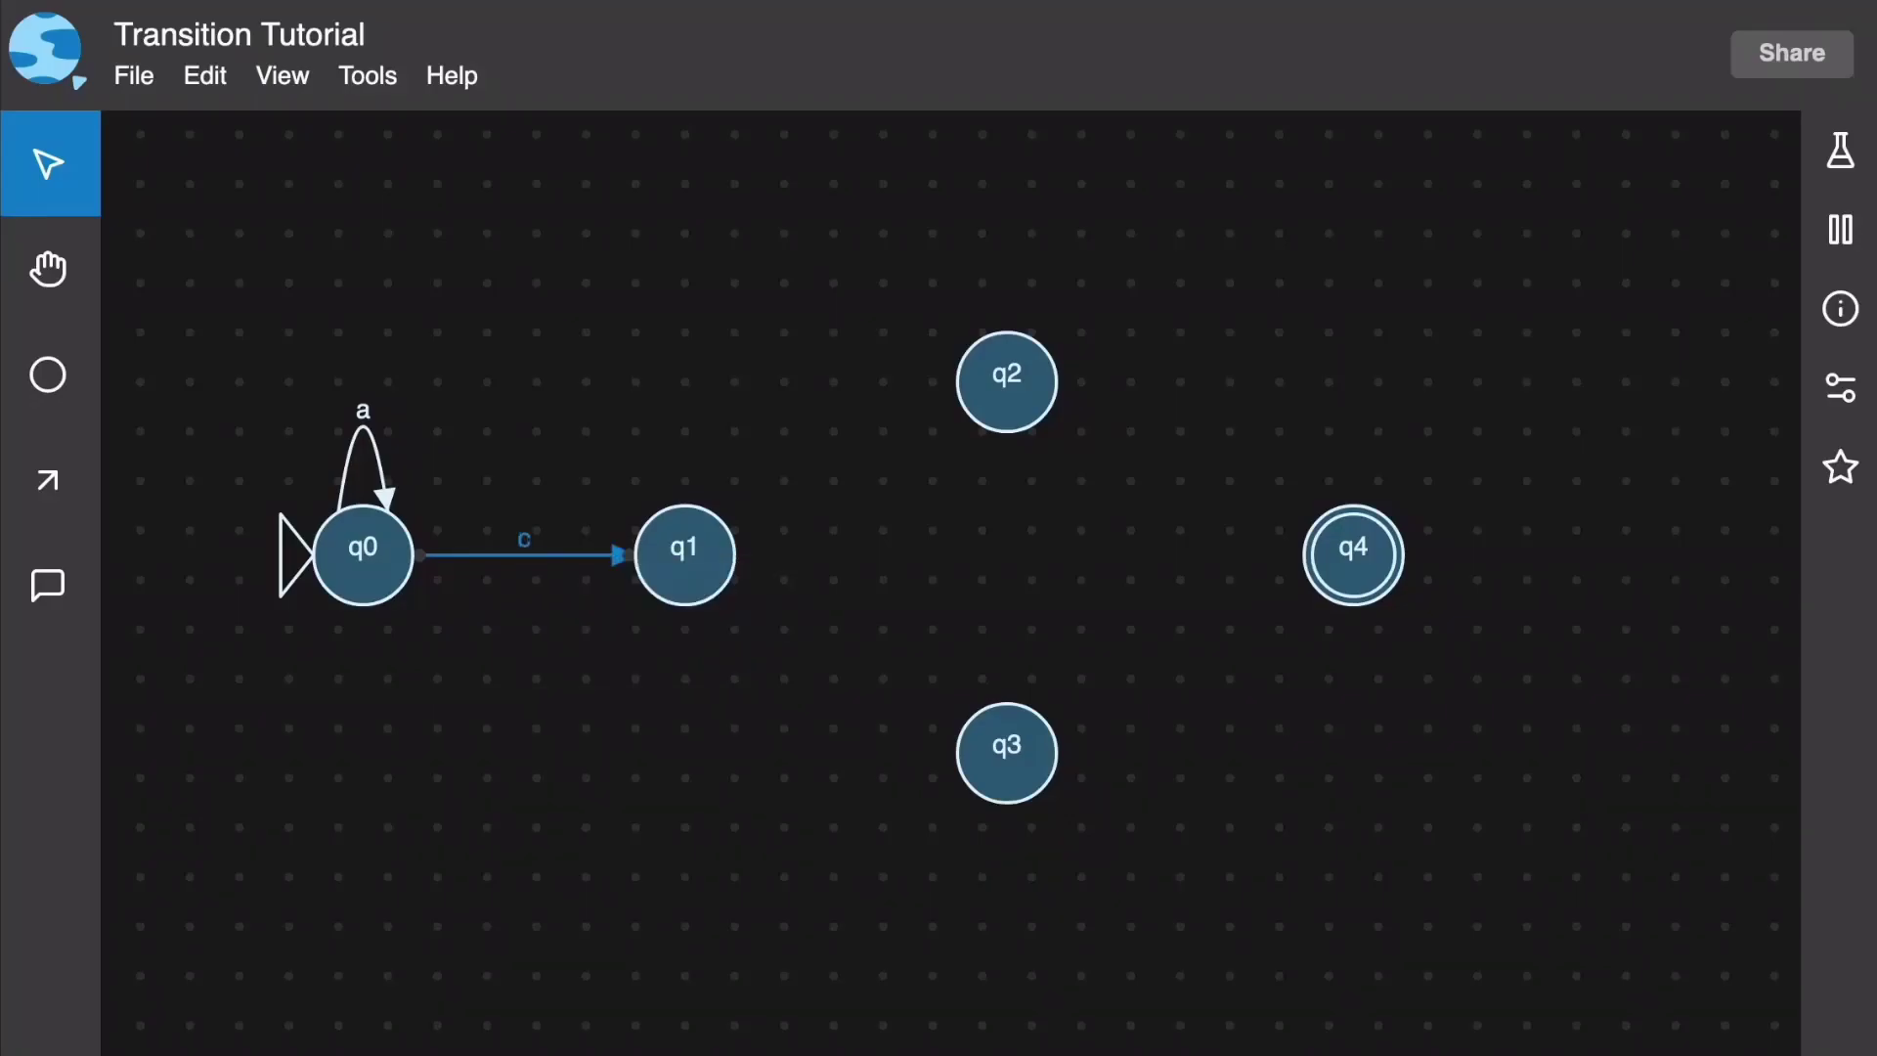
# - Flip the c transition between q0 and q1, and reattach its arrowhead end to q2
pyautogui.rightClick(519, 549)
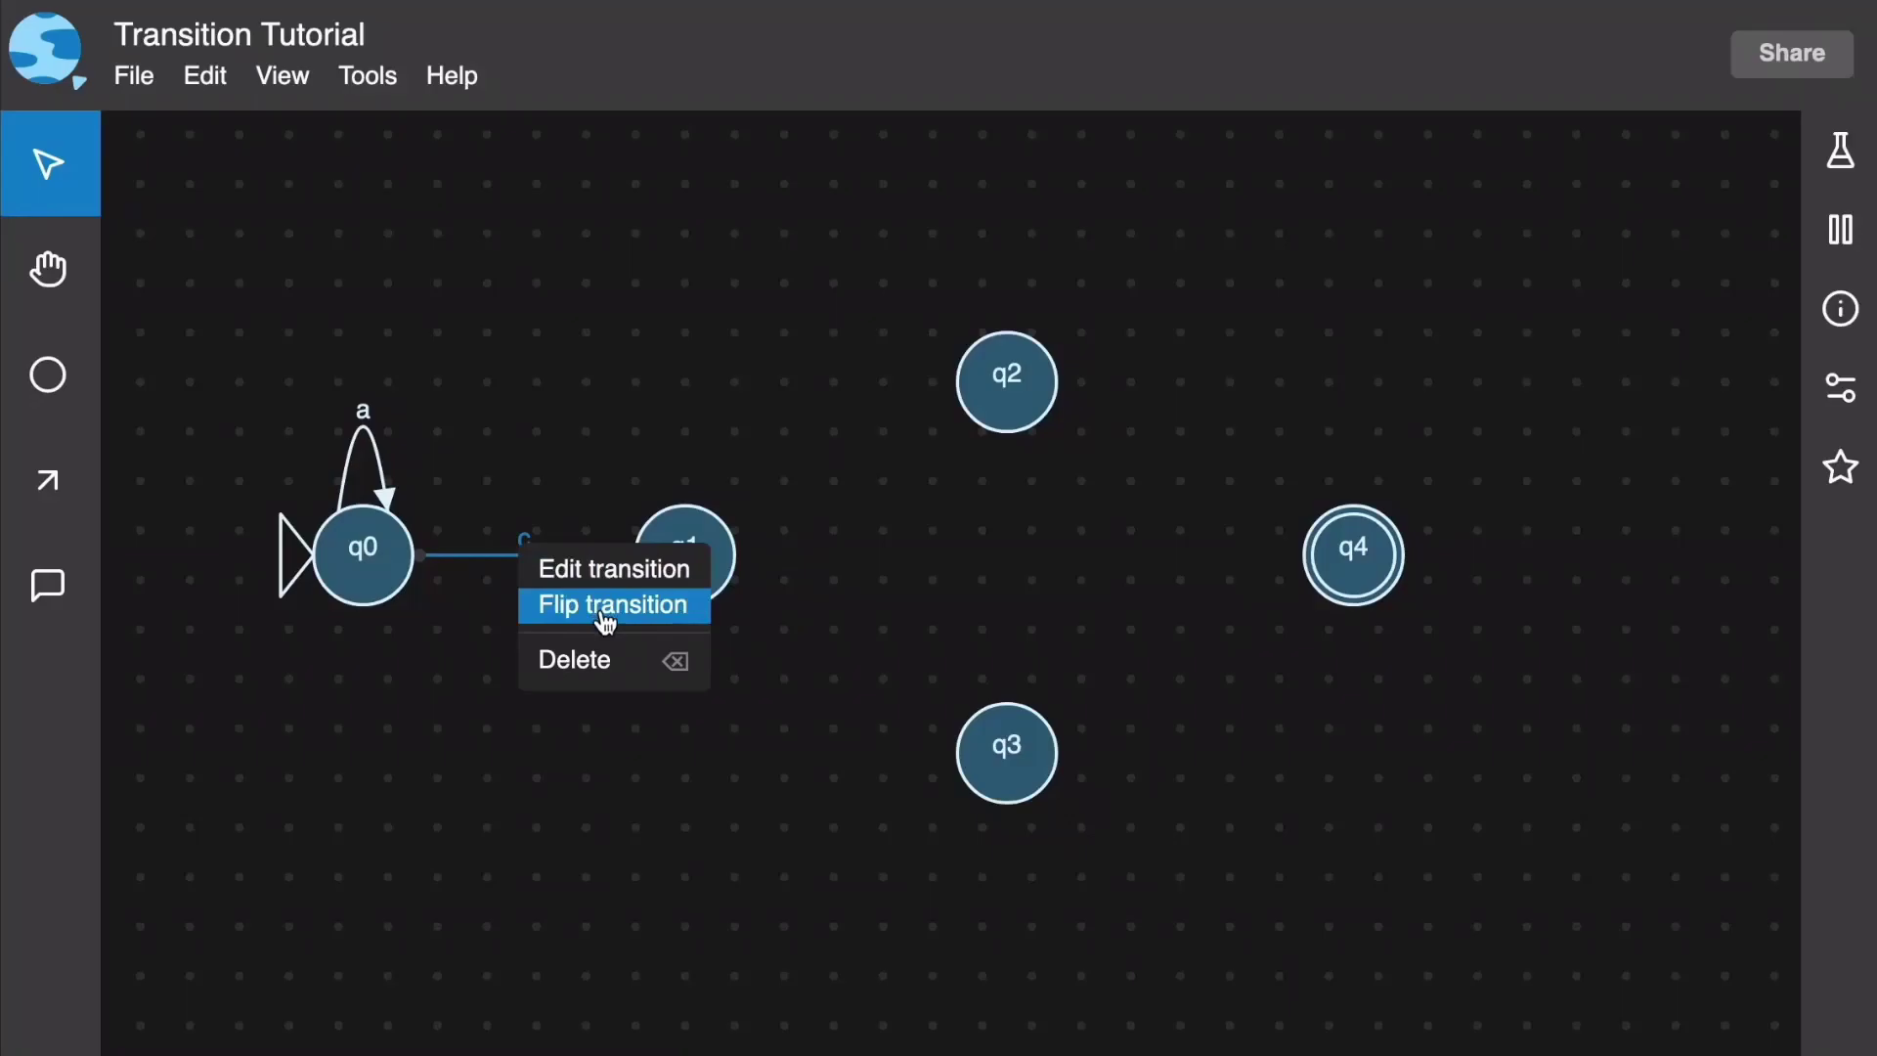
pyautogui.click(606, 620)
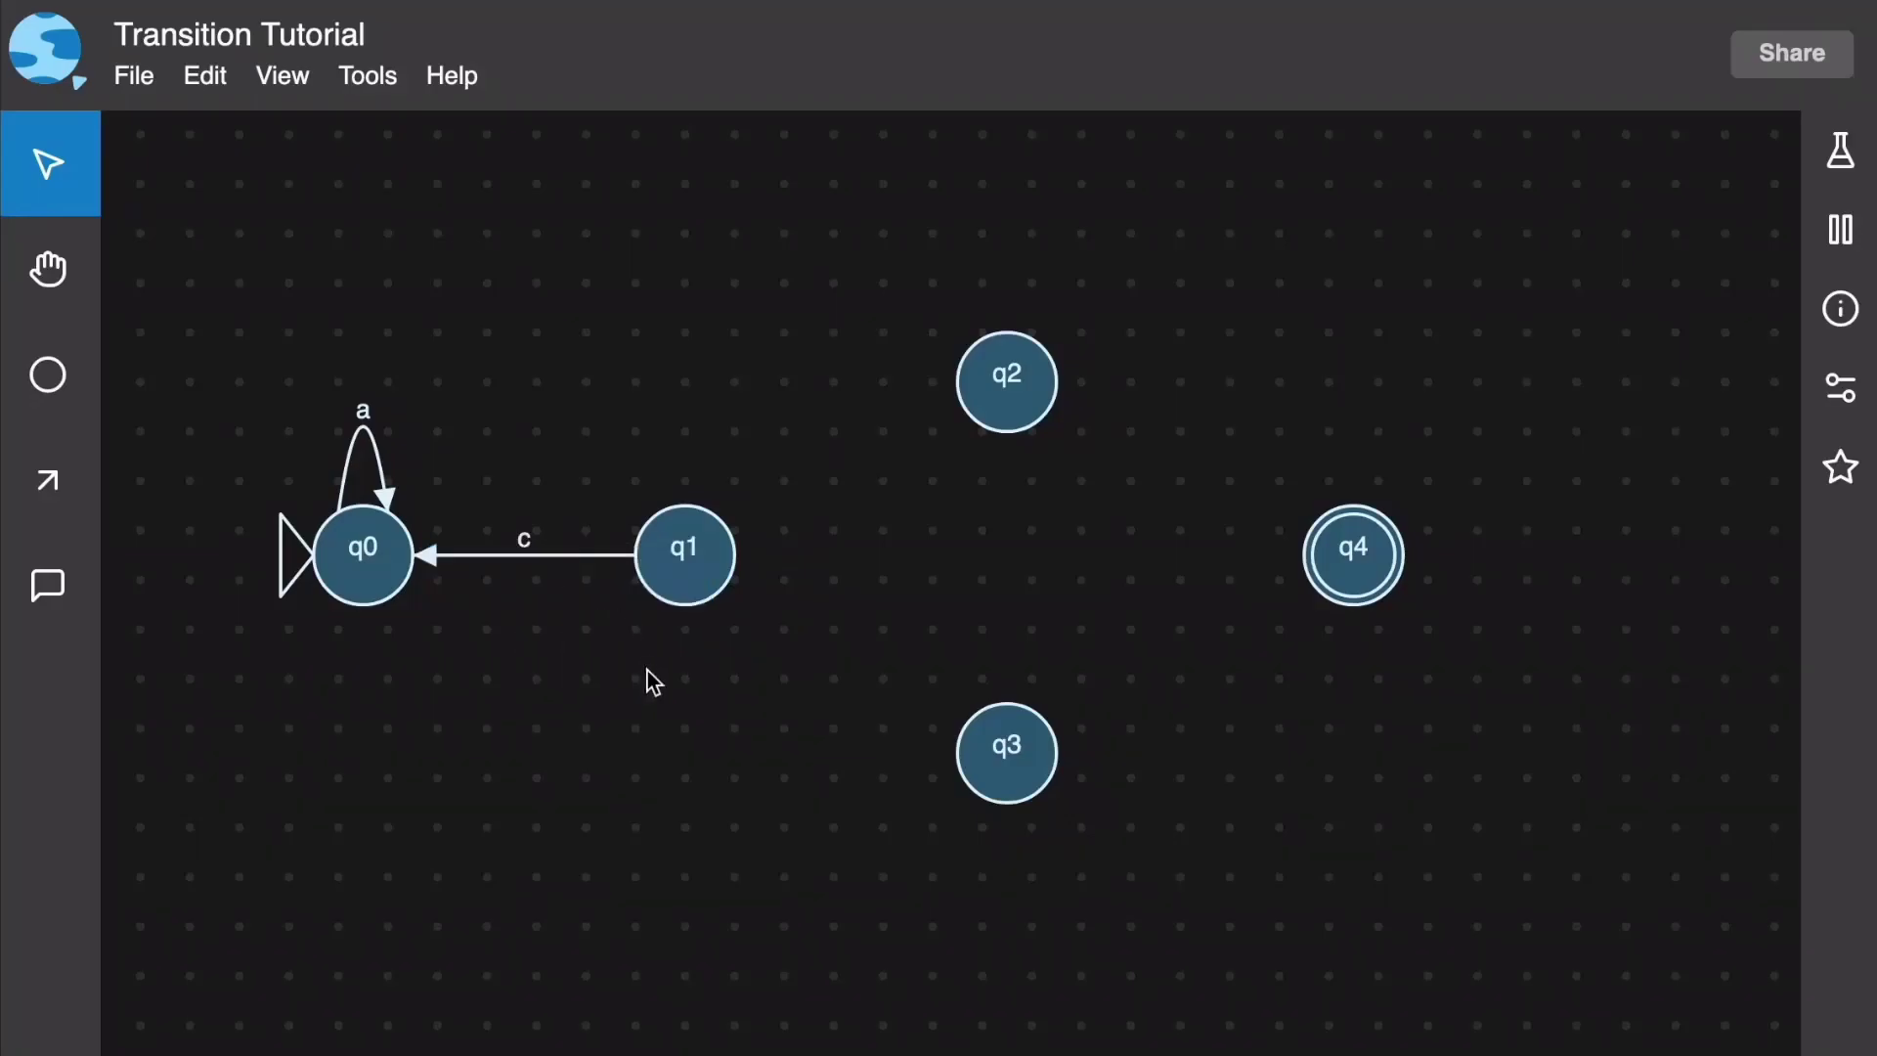
pyautogui.click(570, 556)
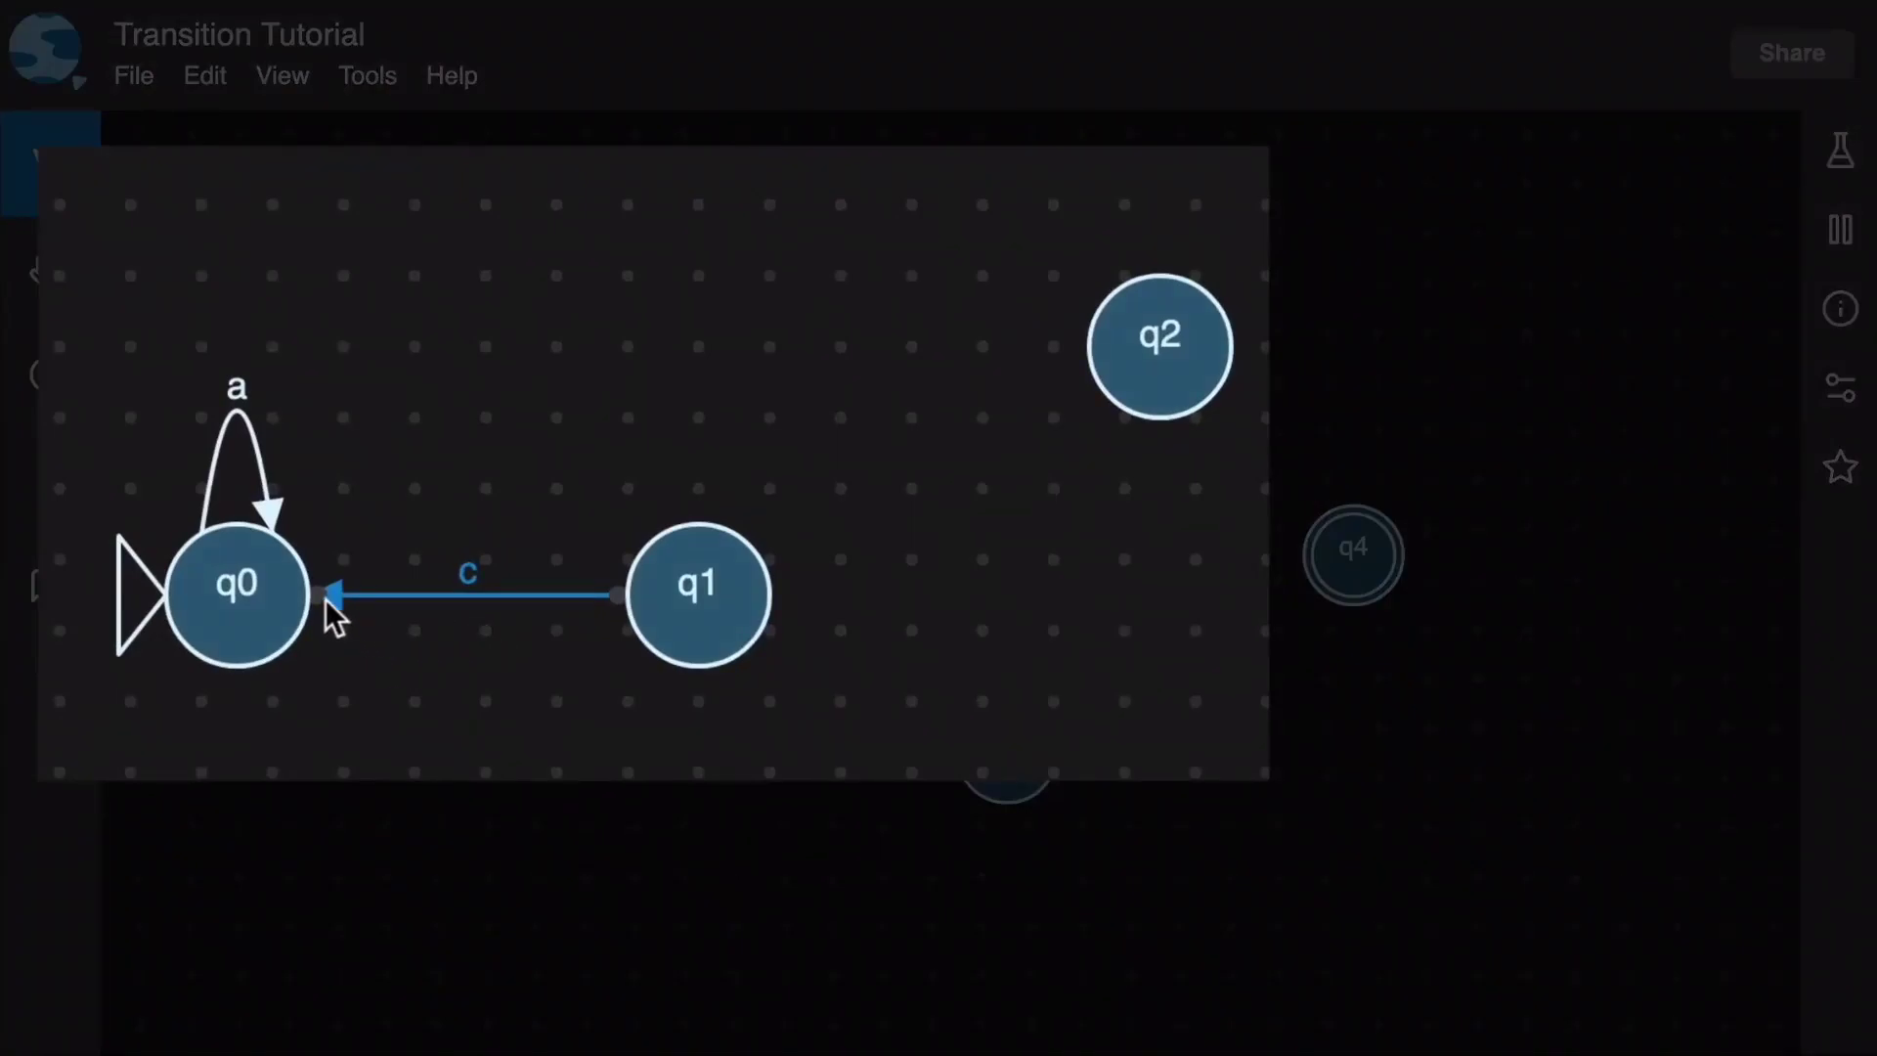
pyautogui.moveTo(326, 599); pyautogui.dragTo(1141, 358)
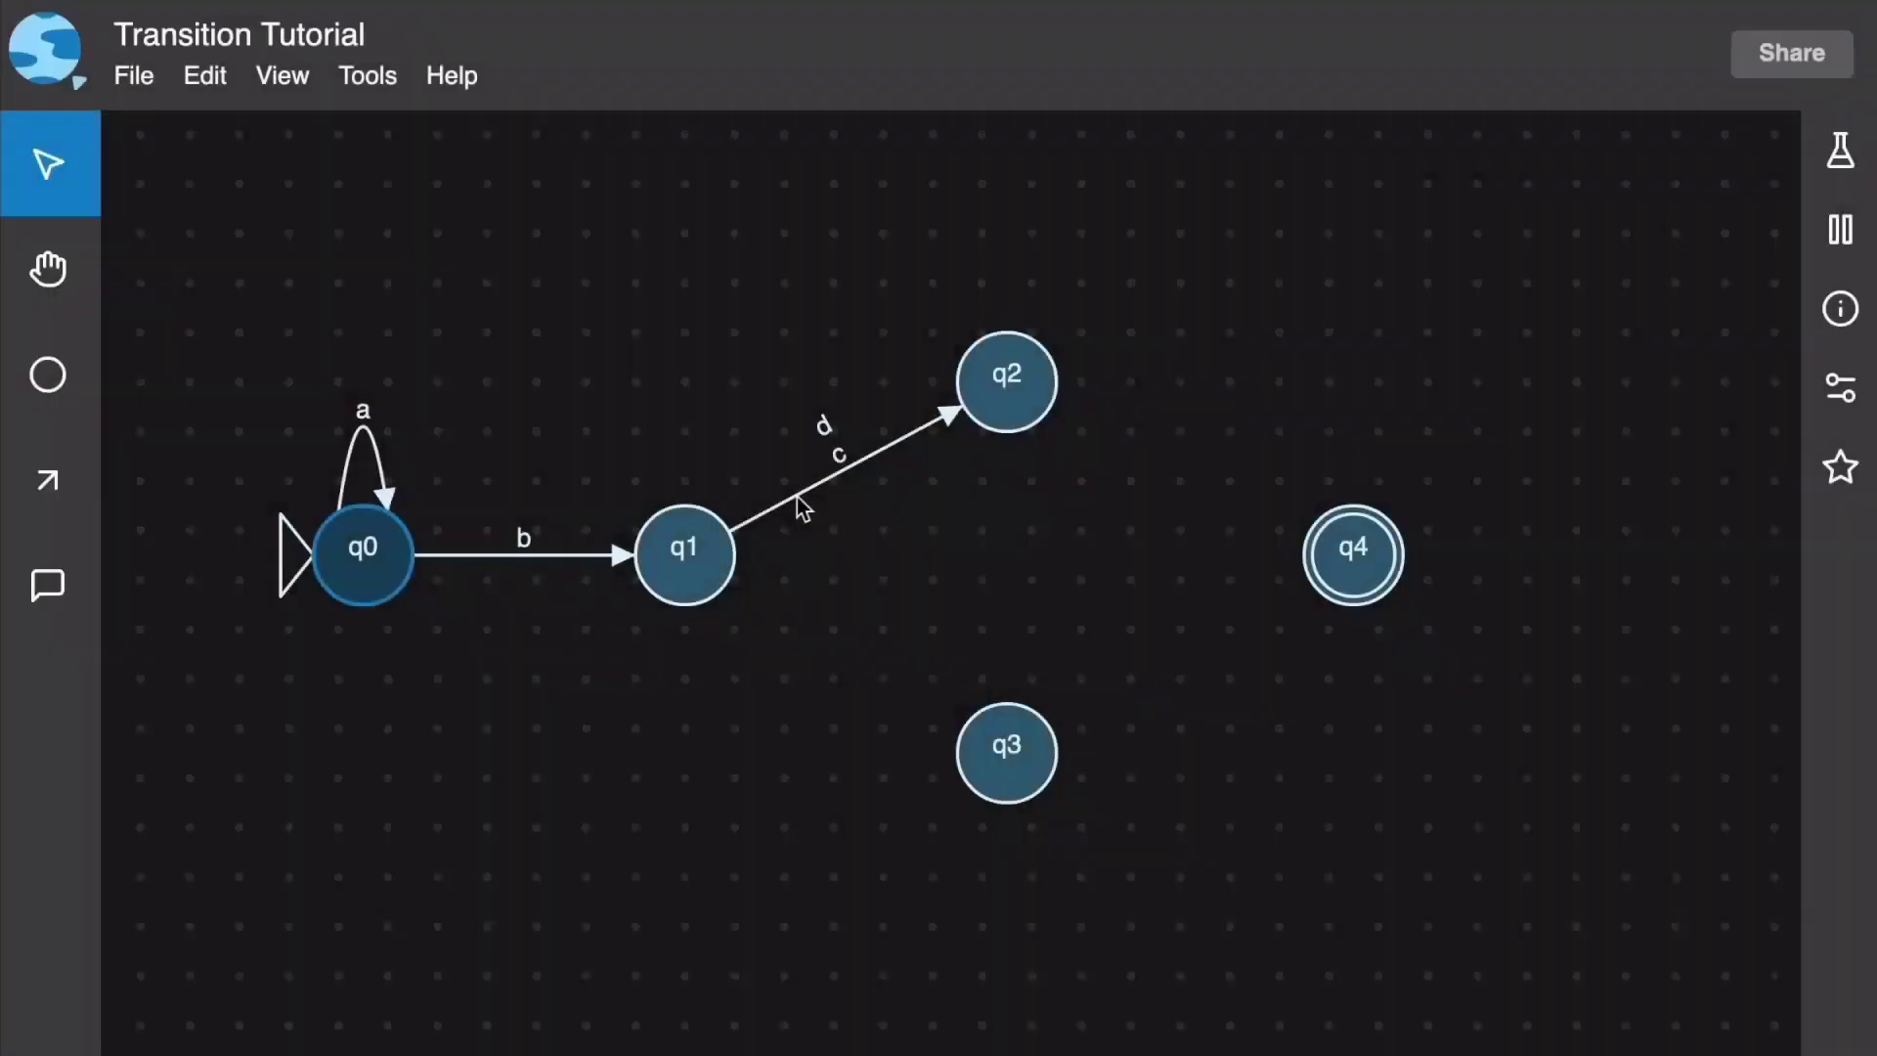
# - Edit the transitions group from q1 to q2, changing d to e and removing the c transition
pyautogui.click(798, 497)
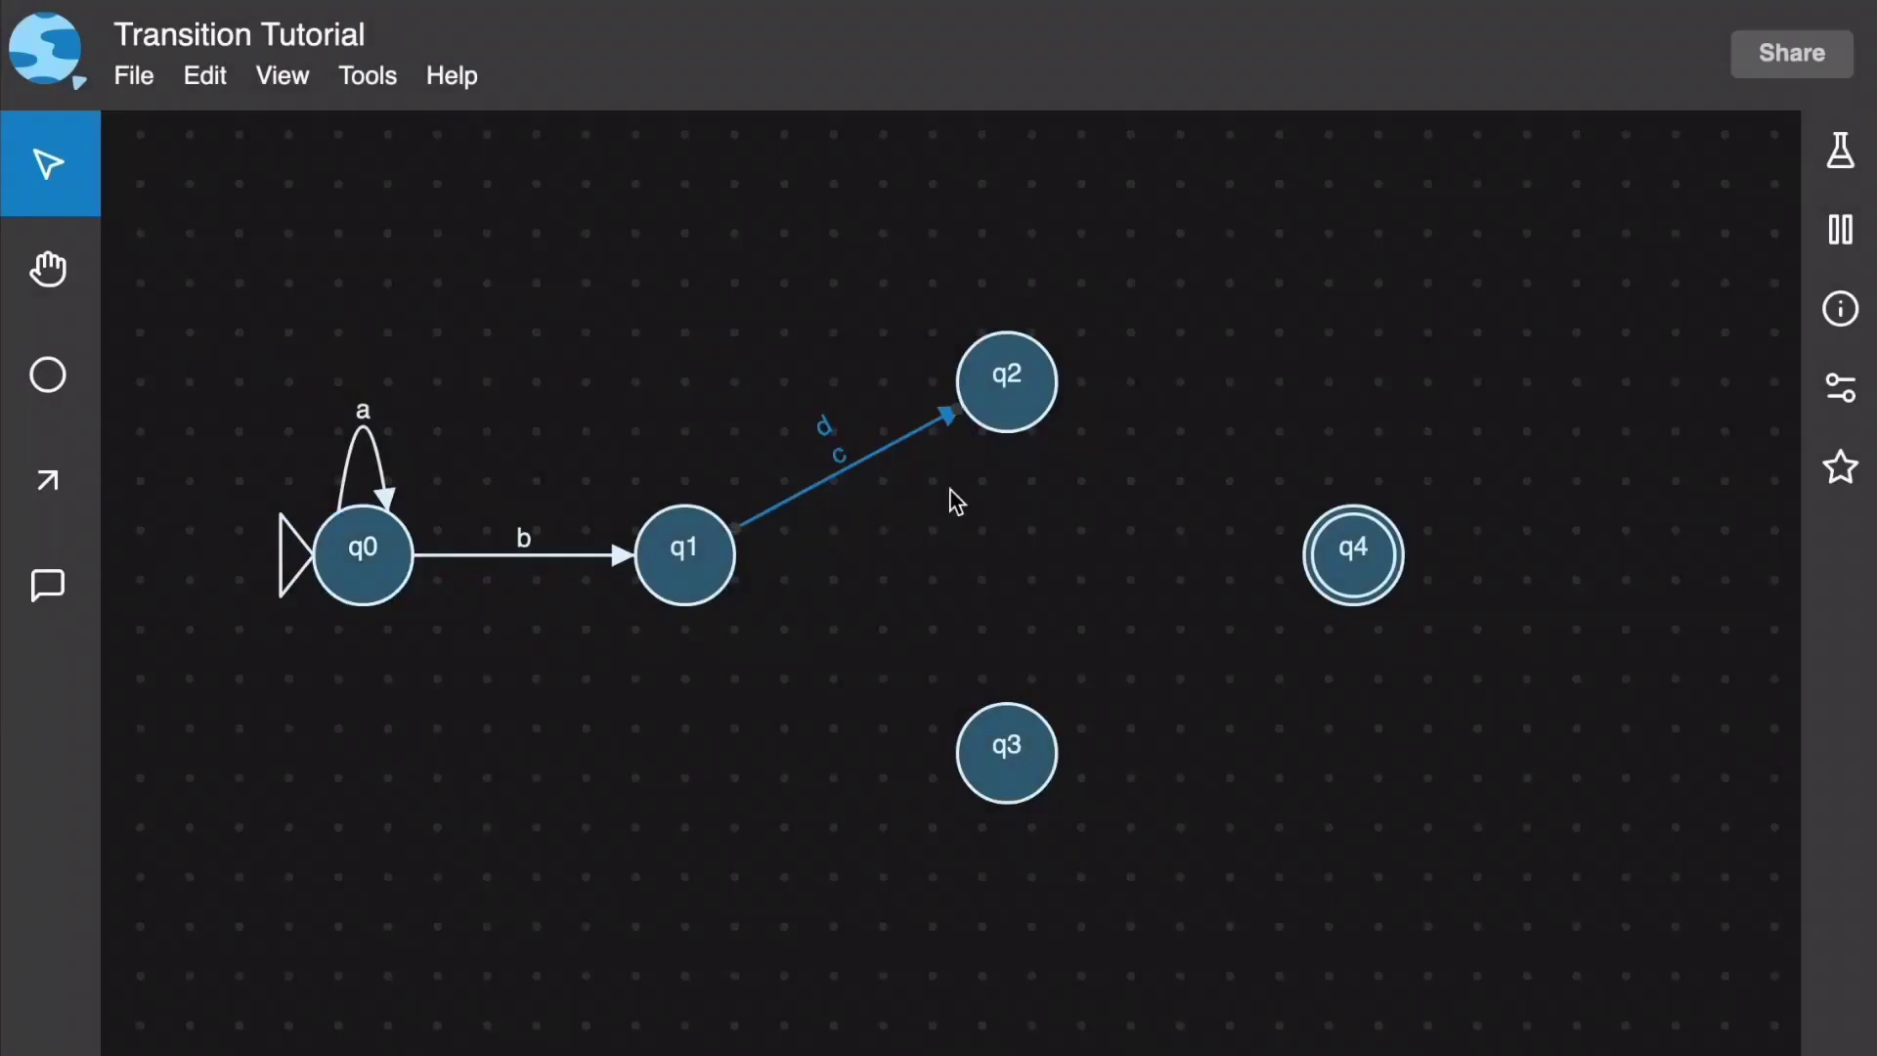
pyautogui.rightClick(901, 444)
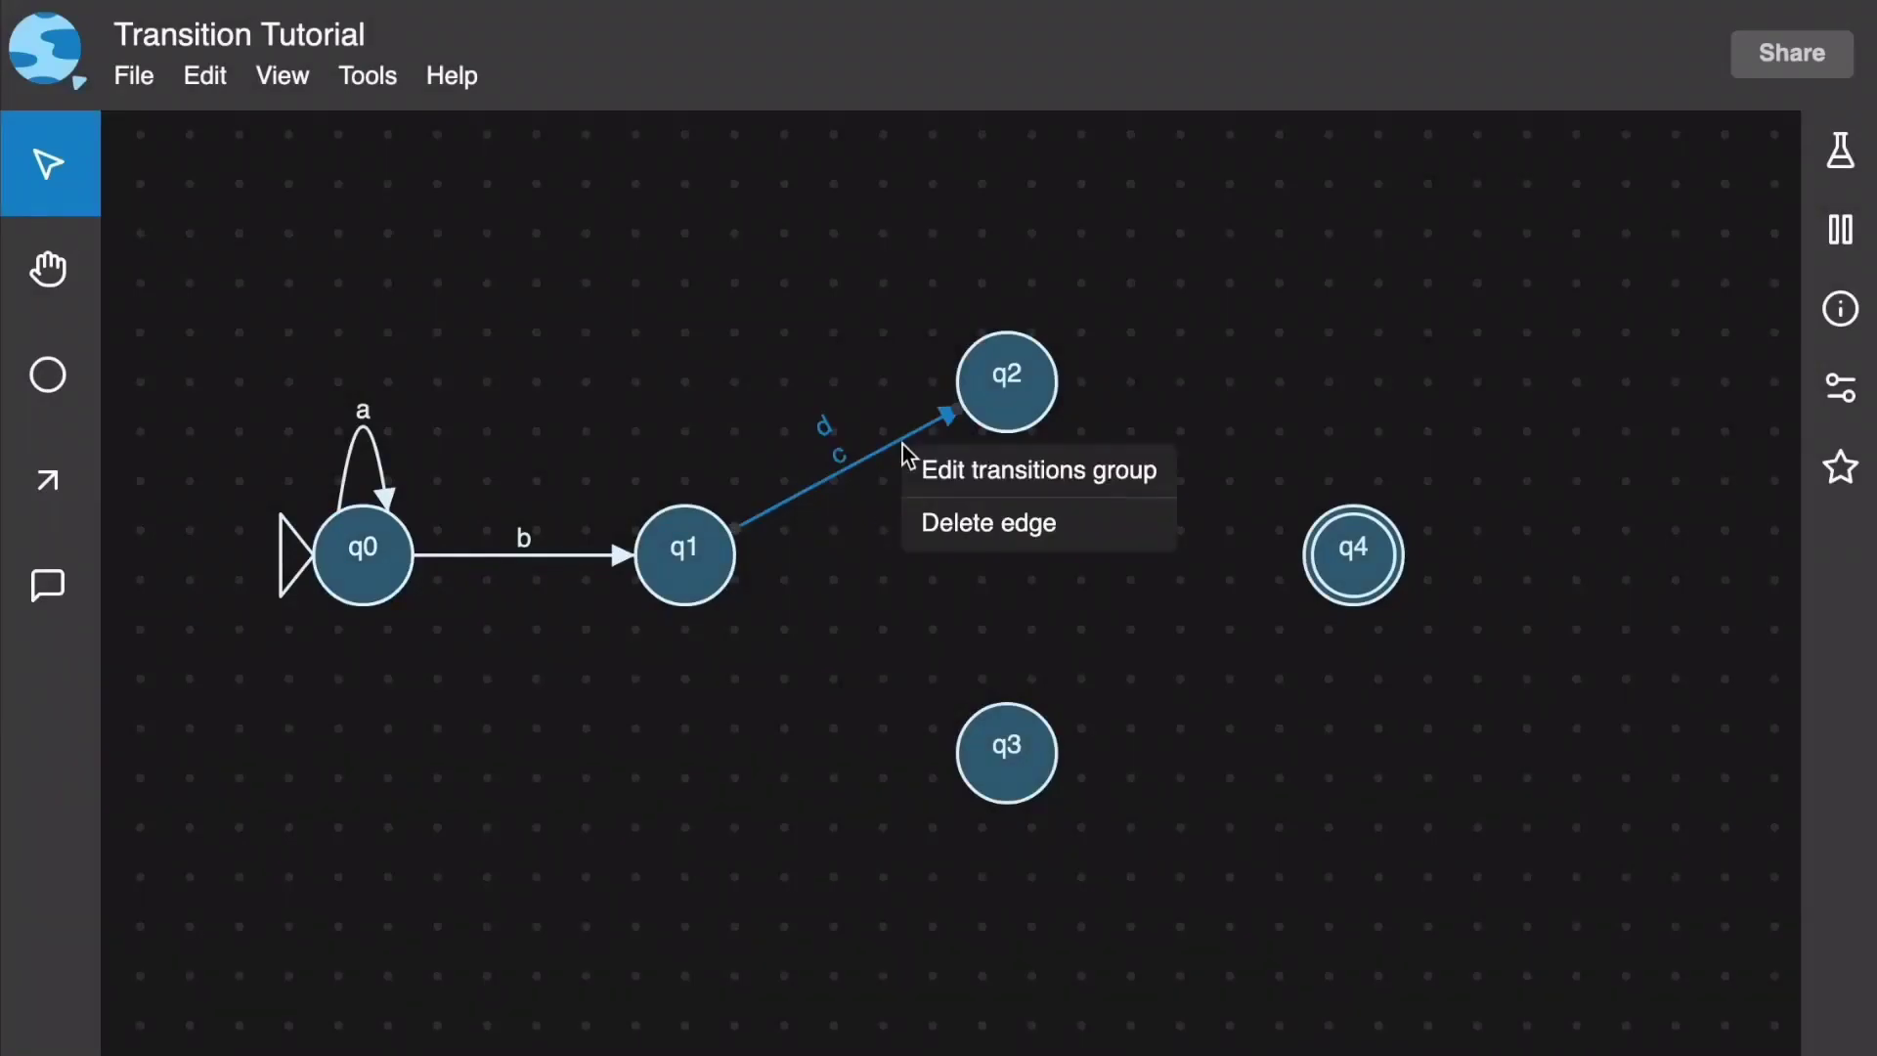
pyautogui.click(943, 477)
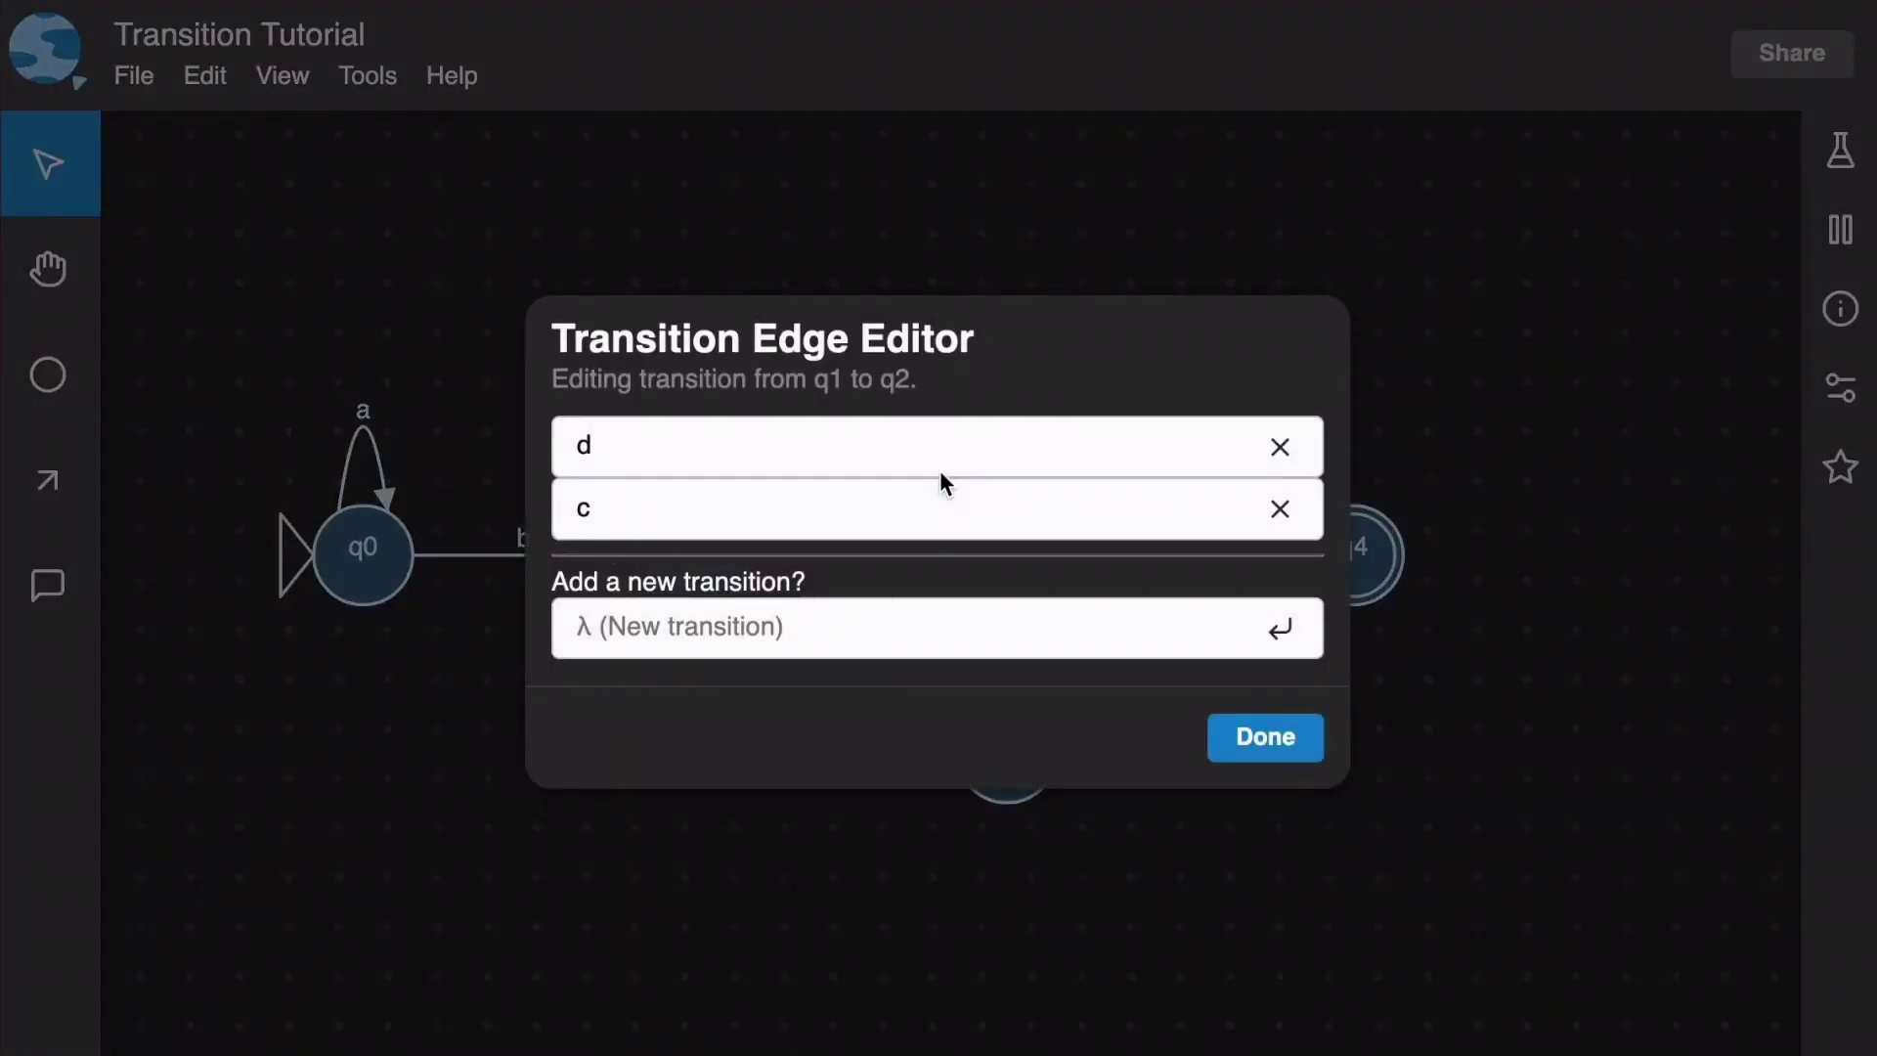
pyautogui.click(805, 450)
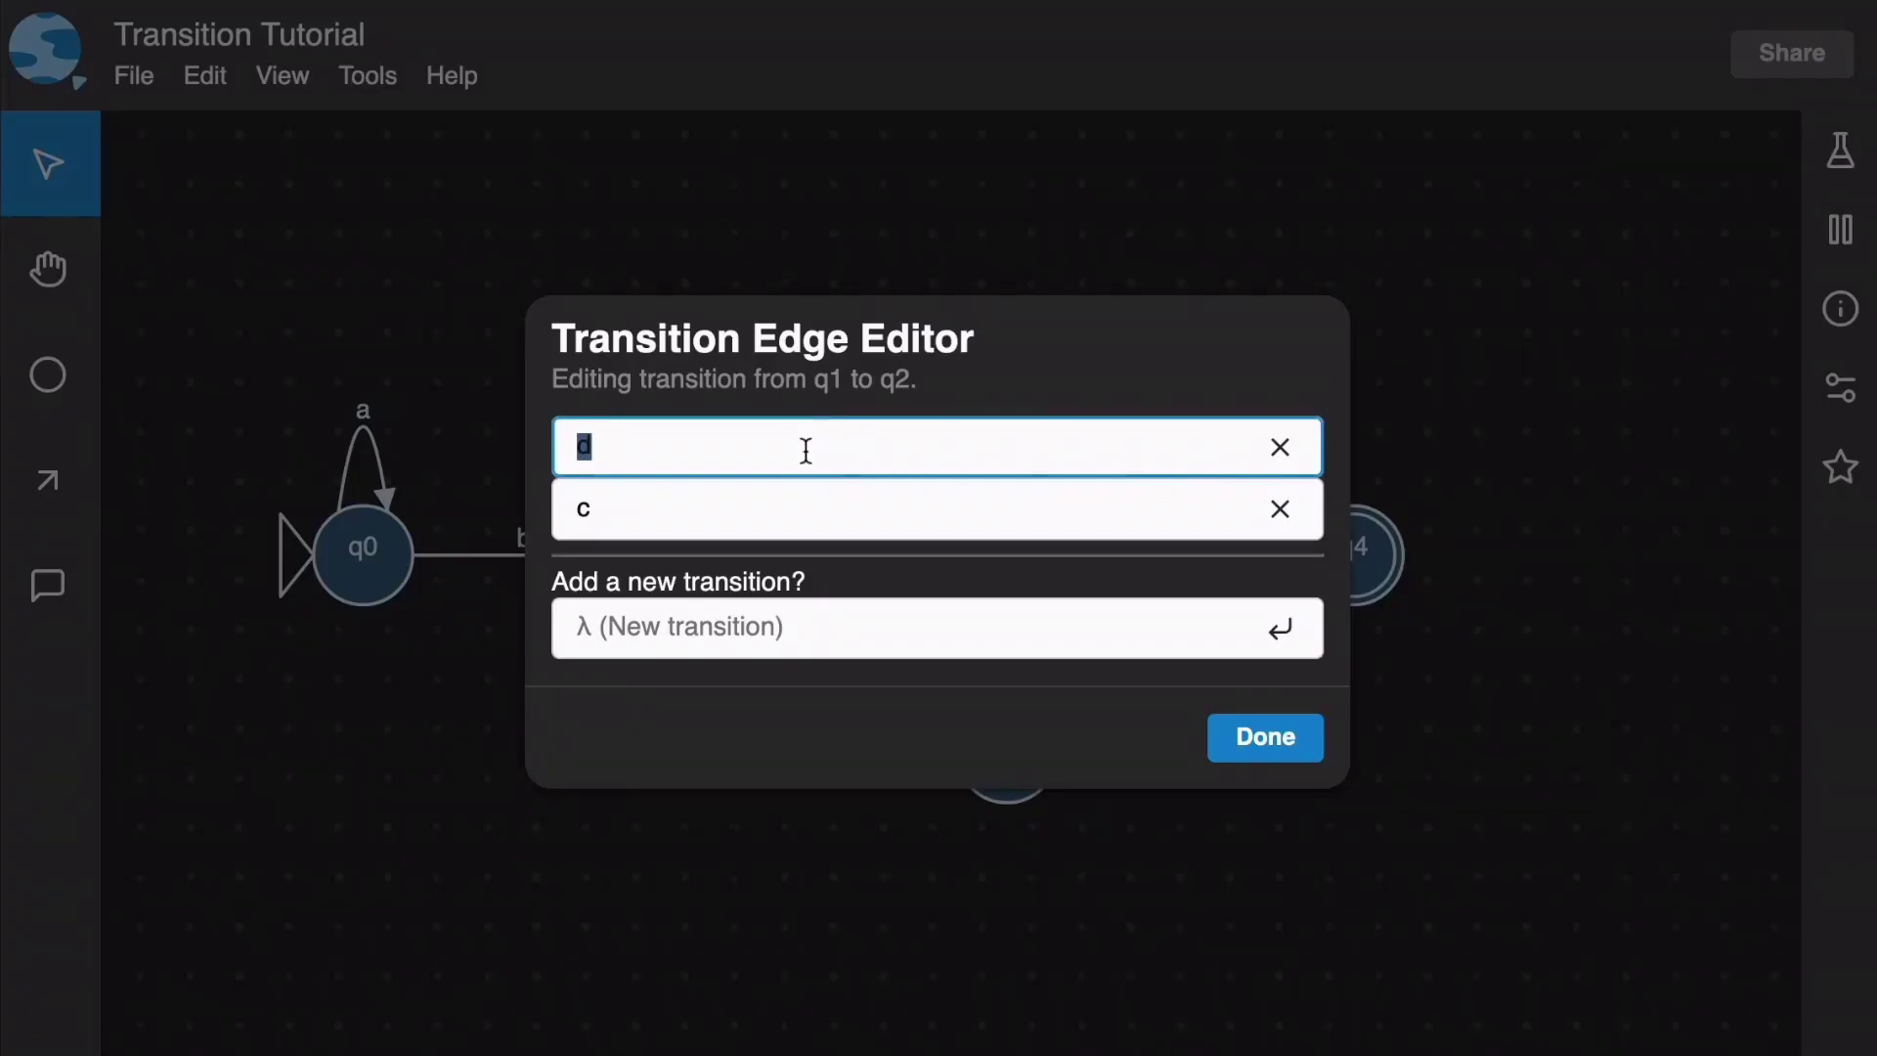
pyautogui.write('e')
pyautogui.click(971, 512)
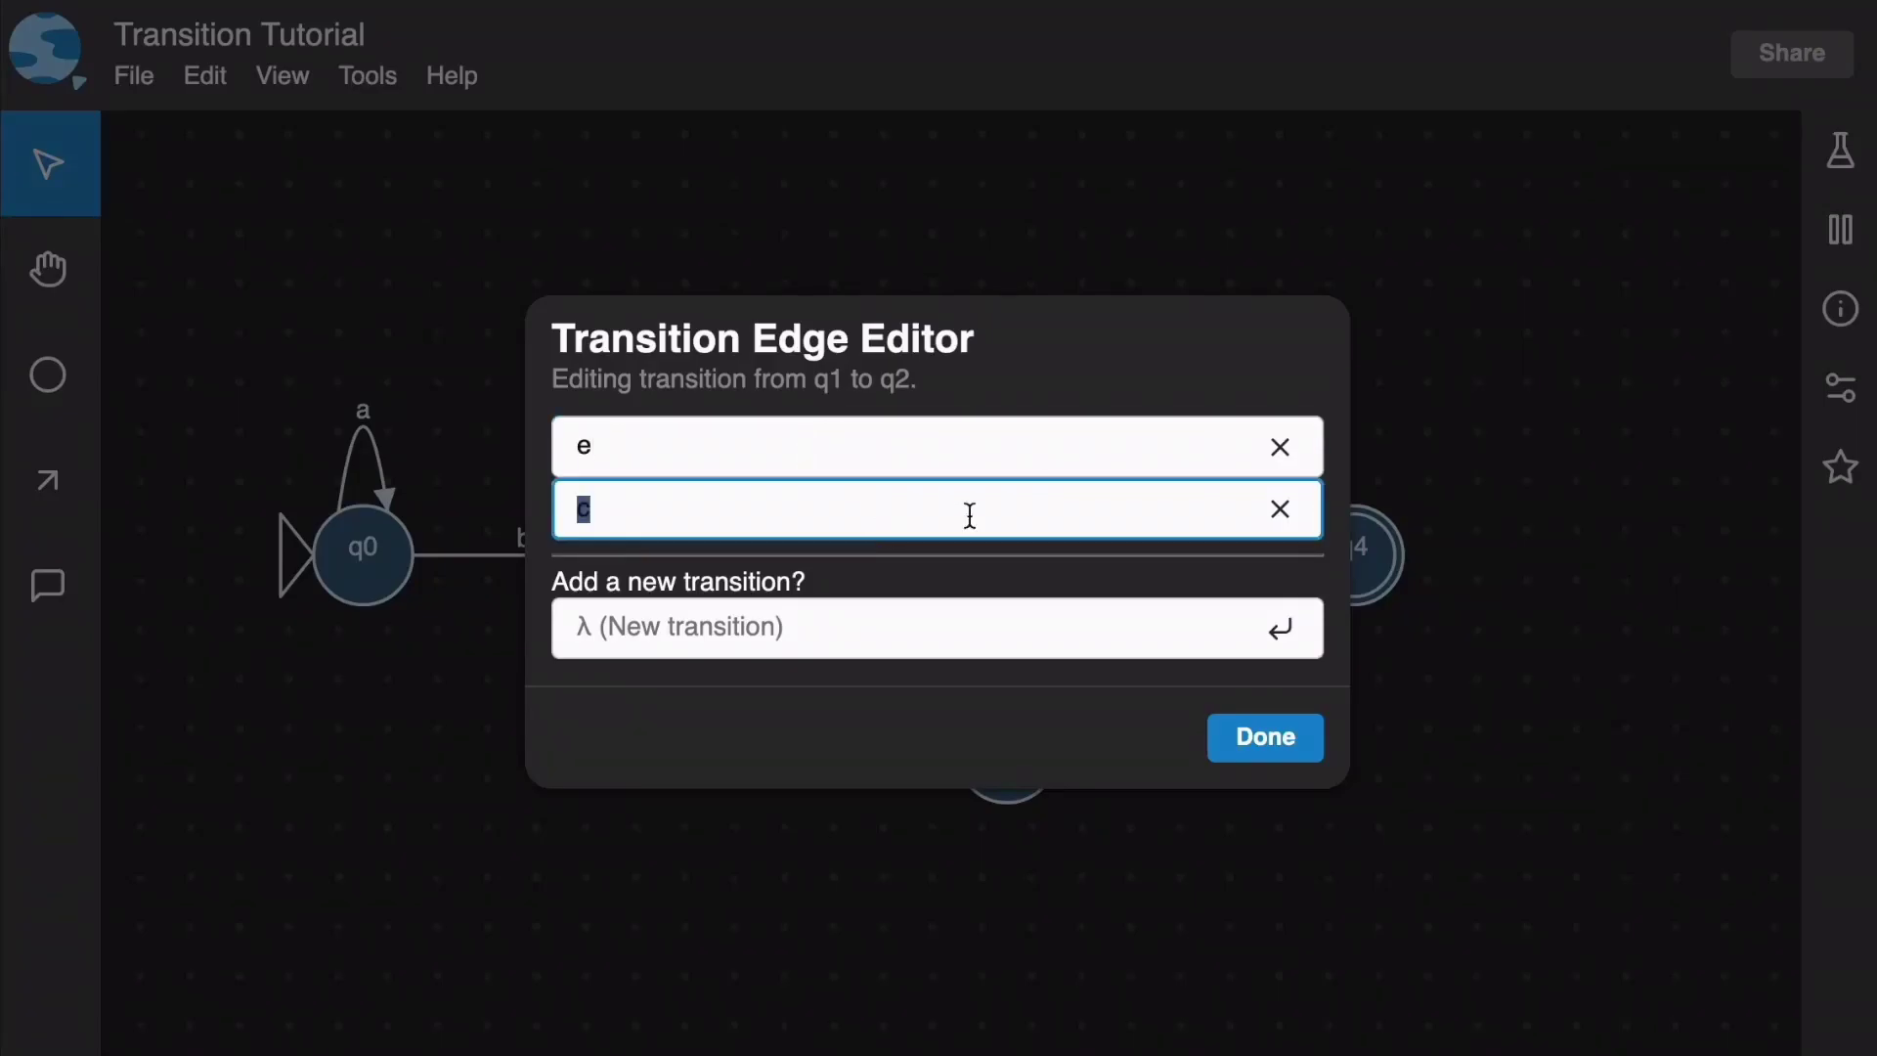
pyautogui.click(1276, 516)
# - Add new transitions f, g and h to the edge from q1 to q2 and finish editing
pyautogui.click(964, 591)
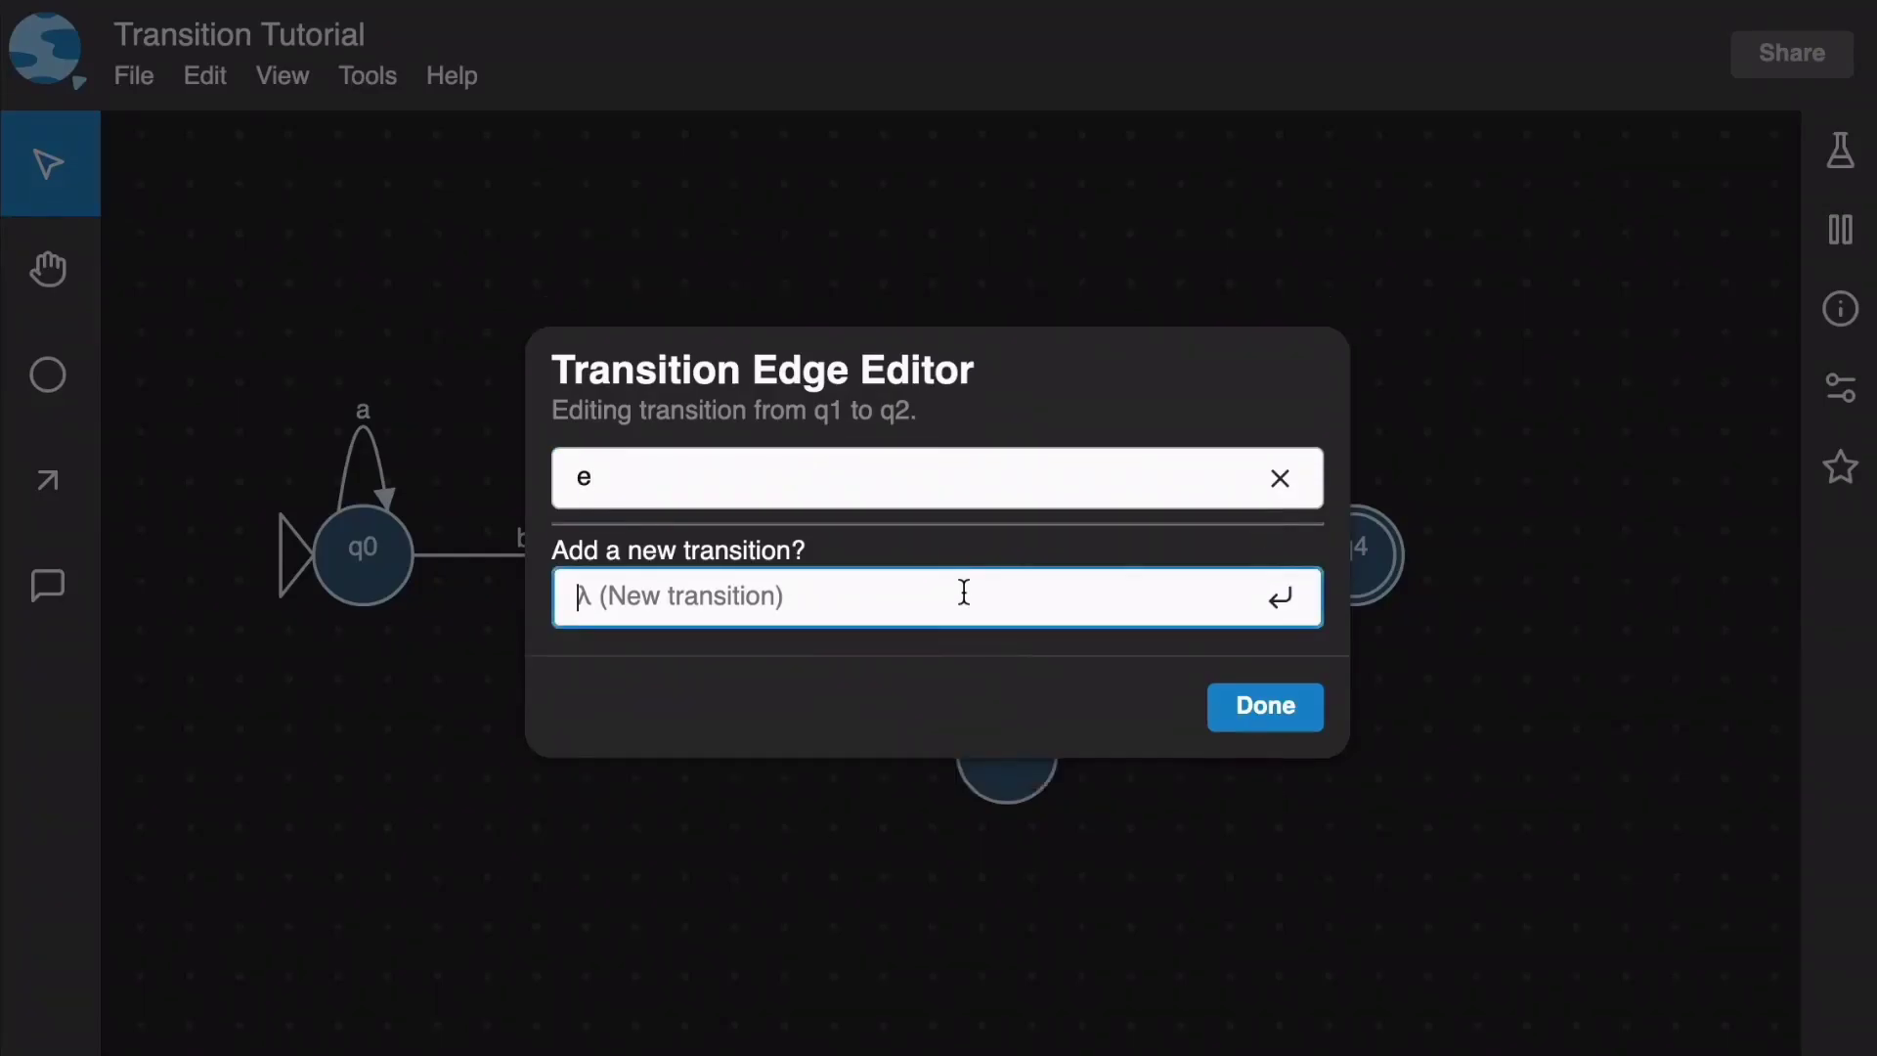
pyautogui.write('f')
pyautogui.press('Return')
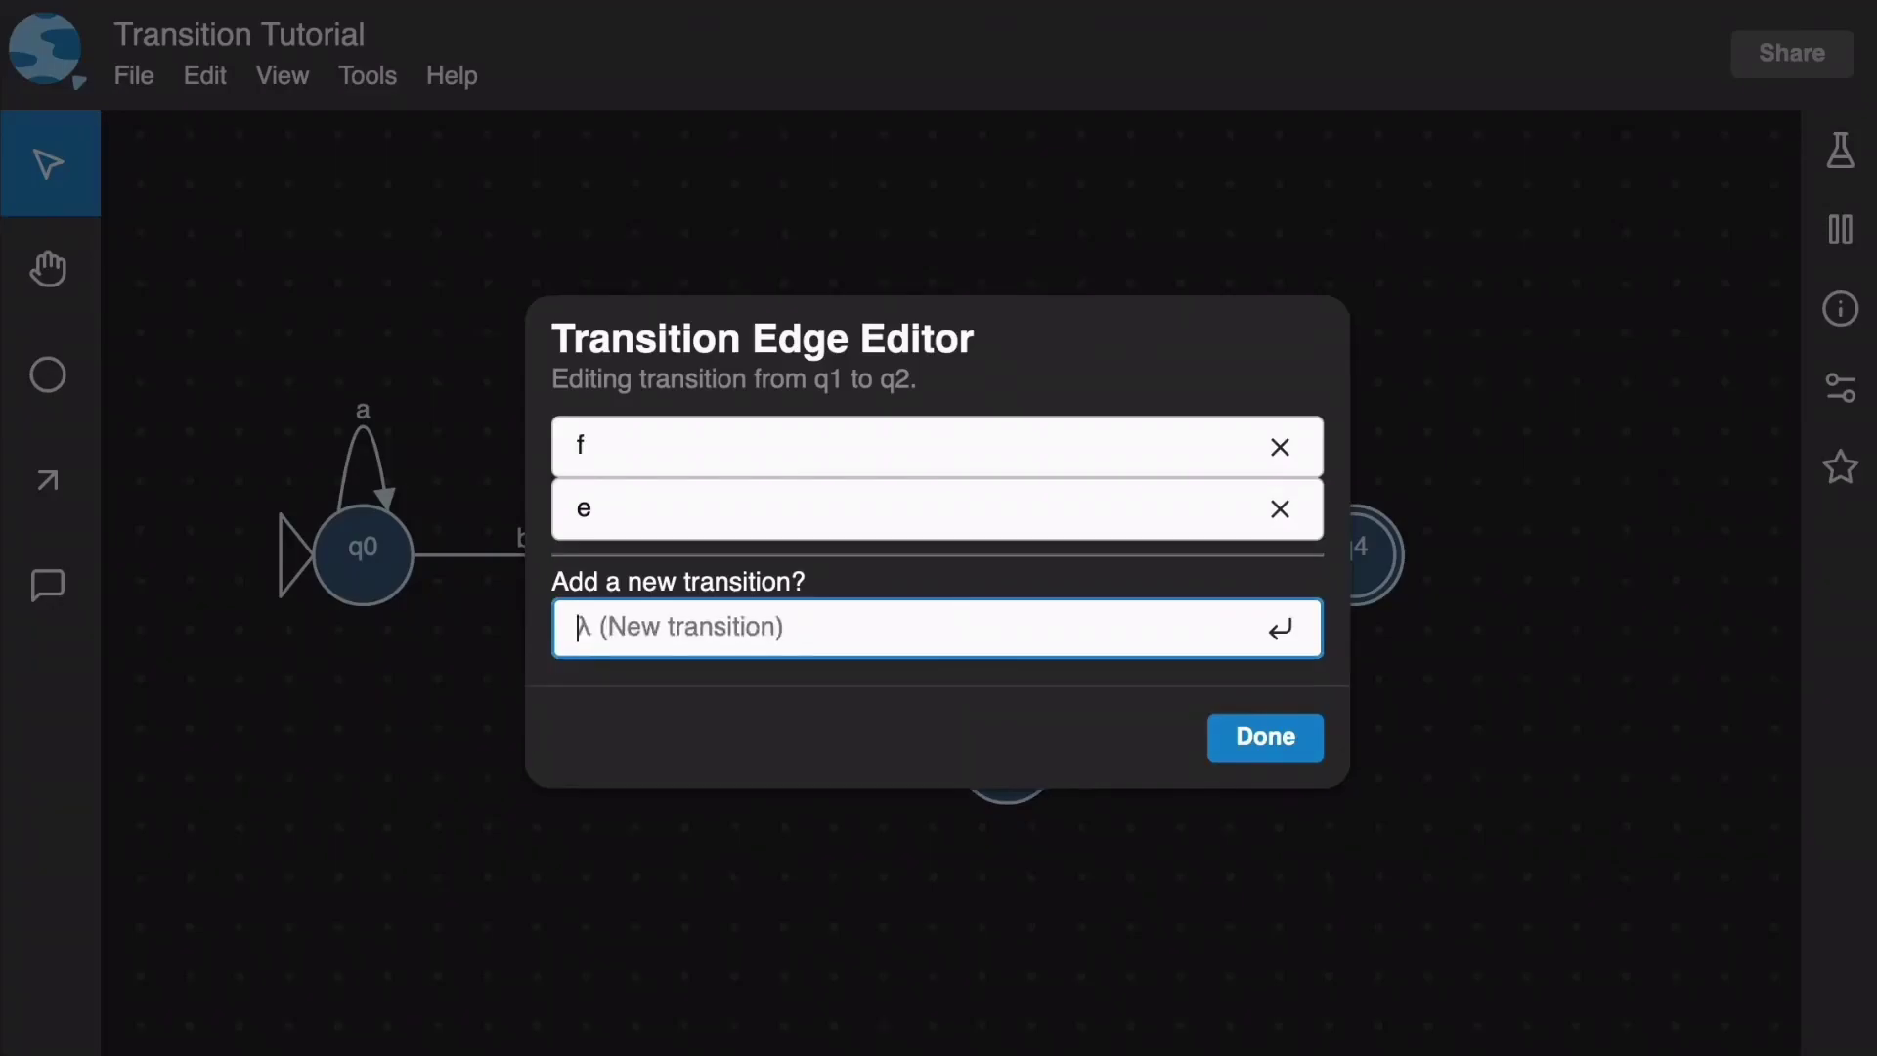
pyautogui.write('g')
pyautogui.press('Return')
pyautogui.write('h')
pyautogui.press('Return')
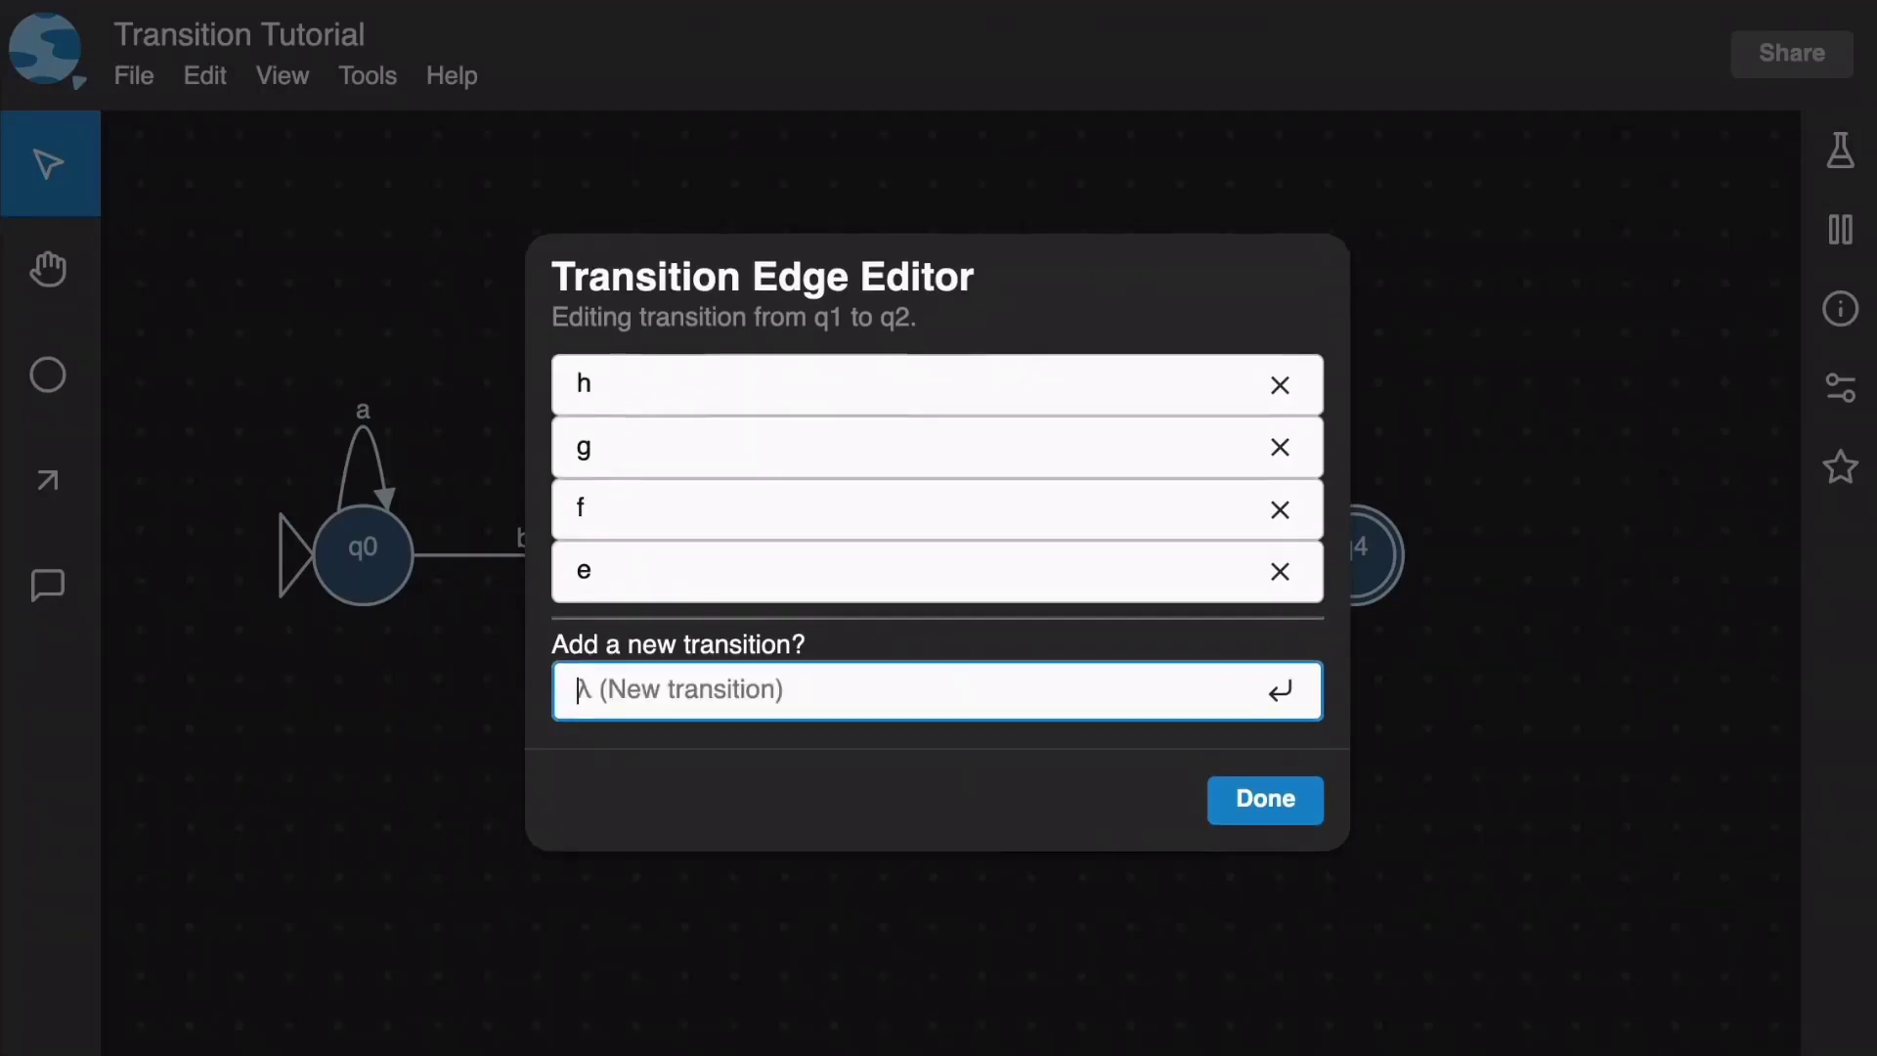
pyautogui.click(1305, 797)
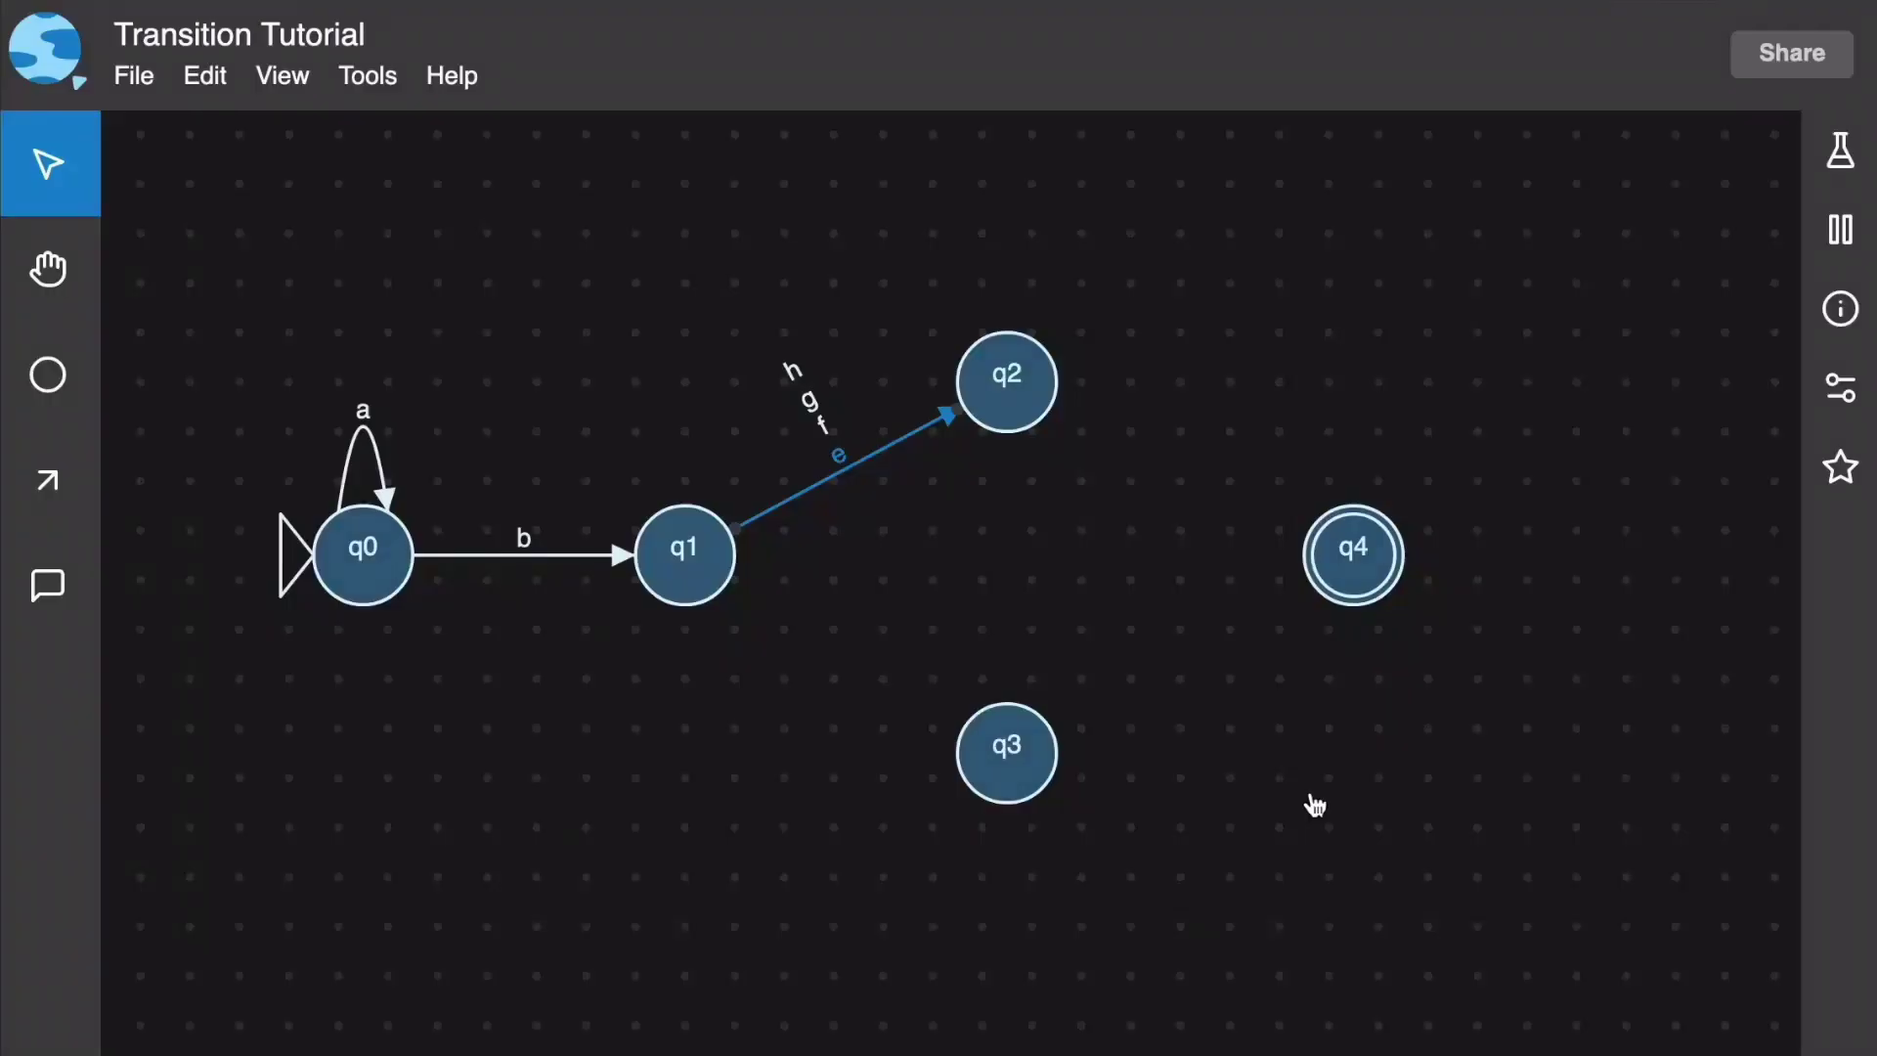
pyautogui.click(1073, 605)
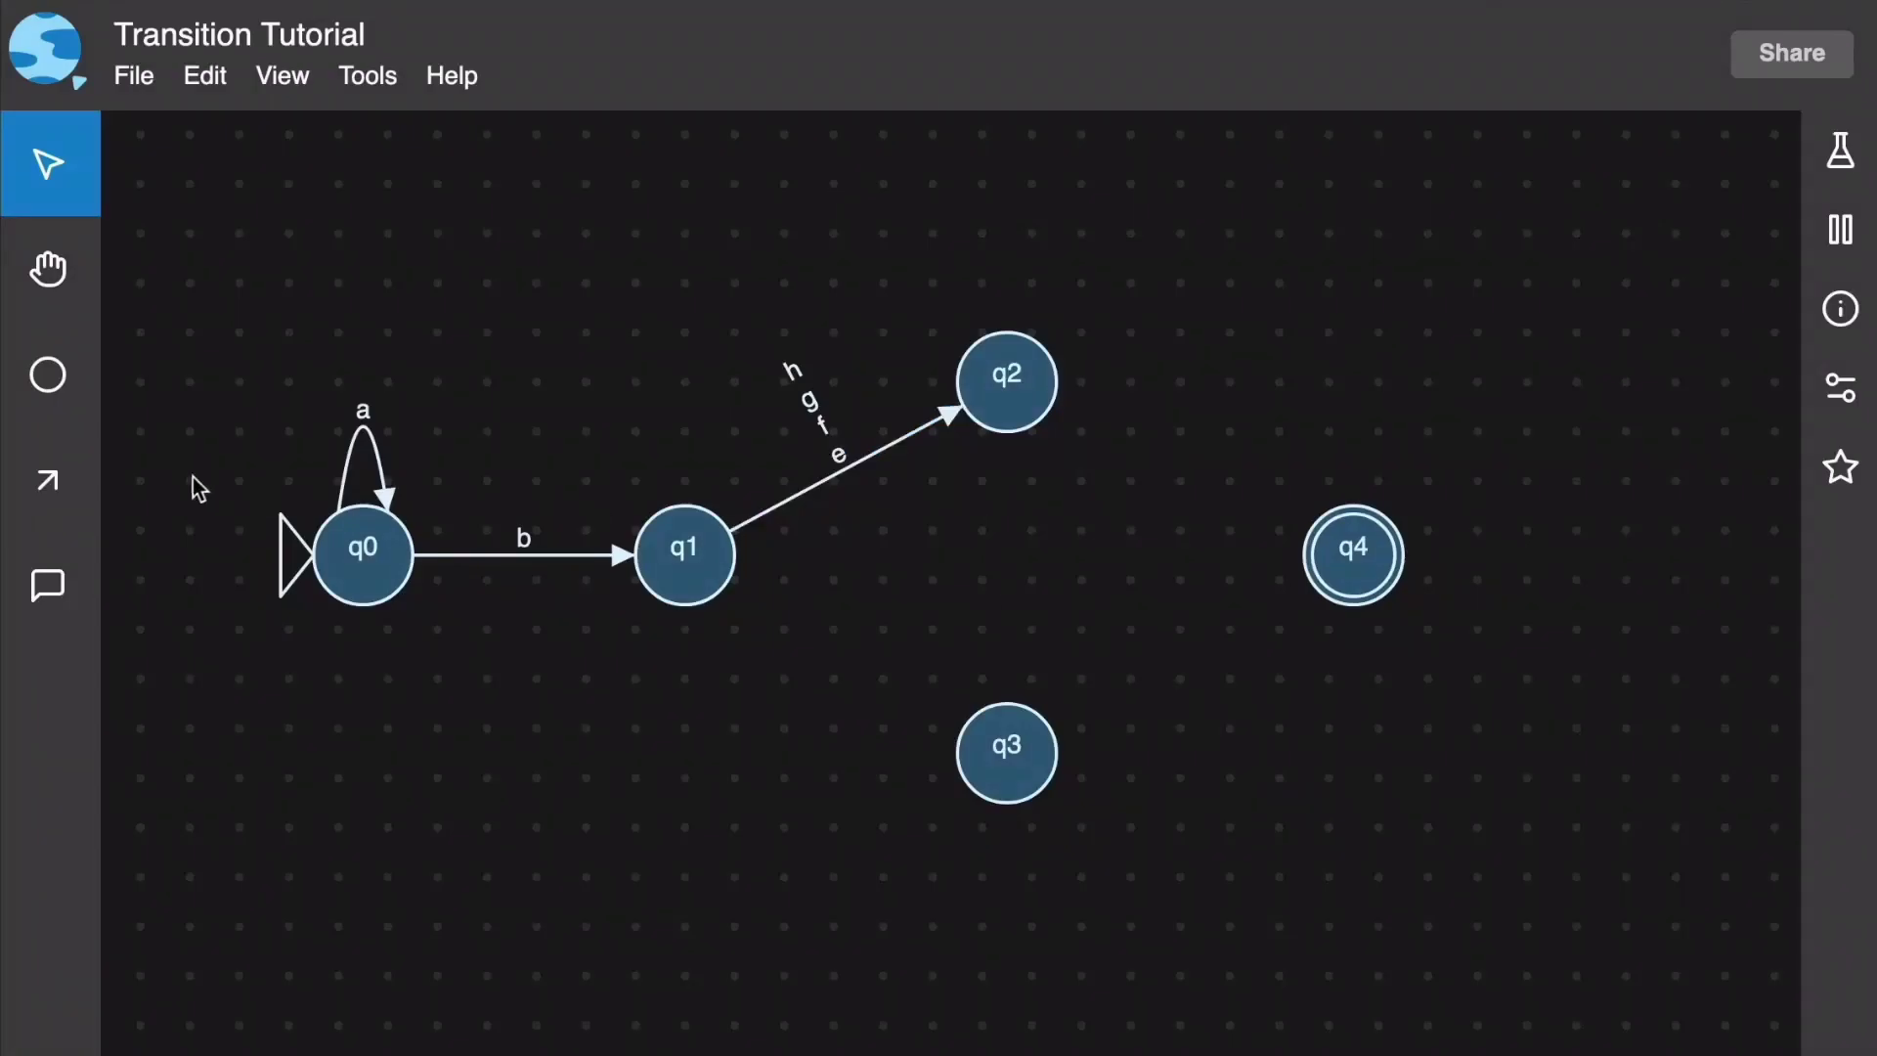
# - Add a transition from q1 to q3 with the range [0-9]
pyautogui.click(48, 480)
pyautogui.moveTo(811, 601); pyautogui.dragTo(1127, 768)
pyautogui.write('[0-9]')
pyautogui.press('Return')
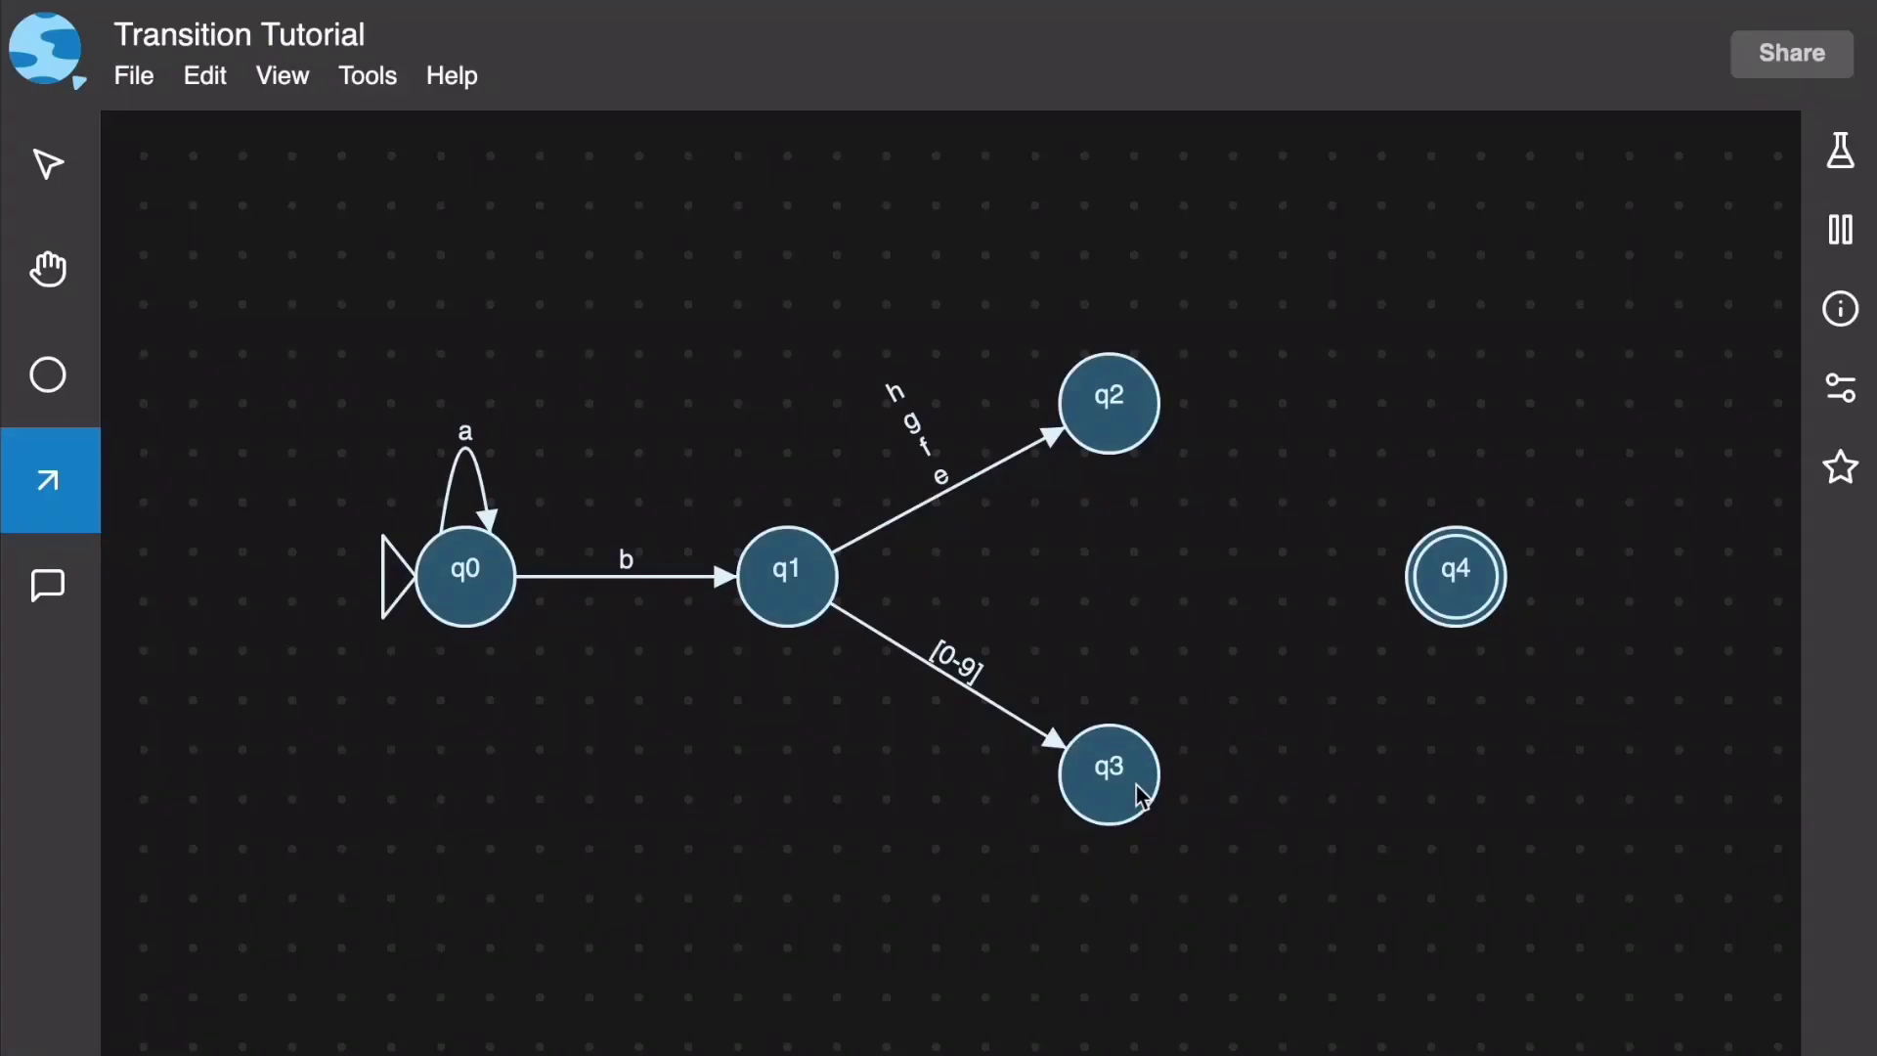
pyautogui.moveTo(1139, 794); pyautogui.dragTo(1447, 587)
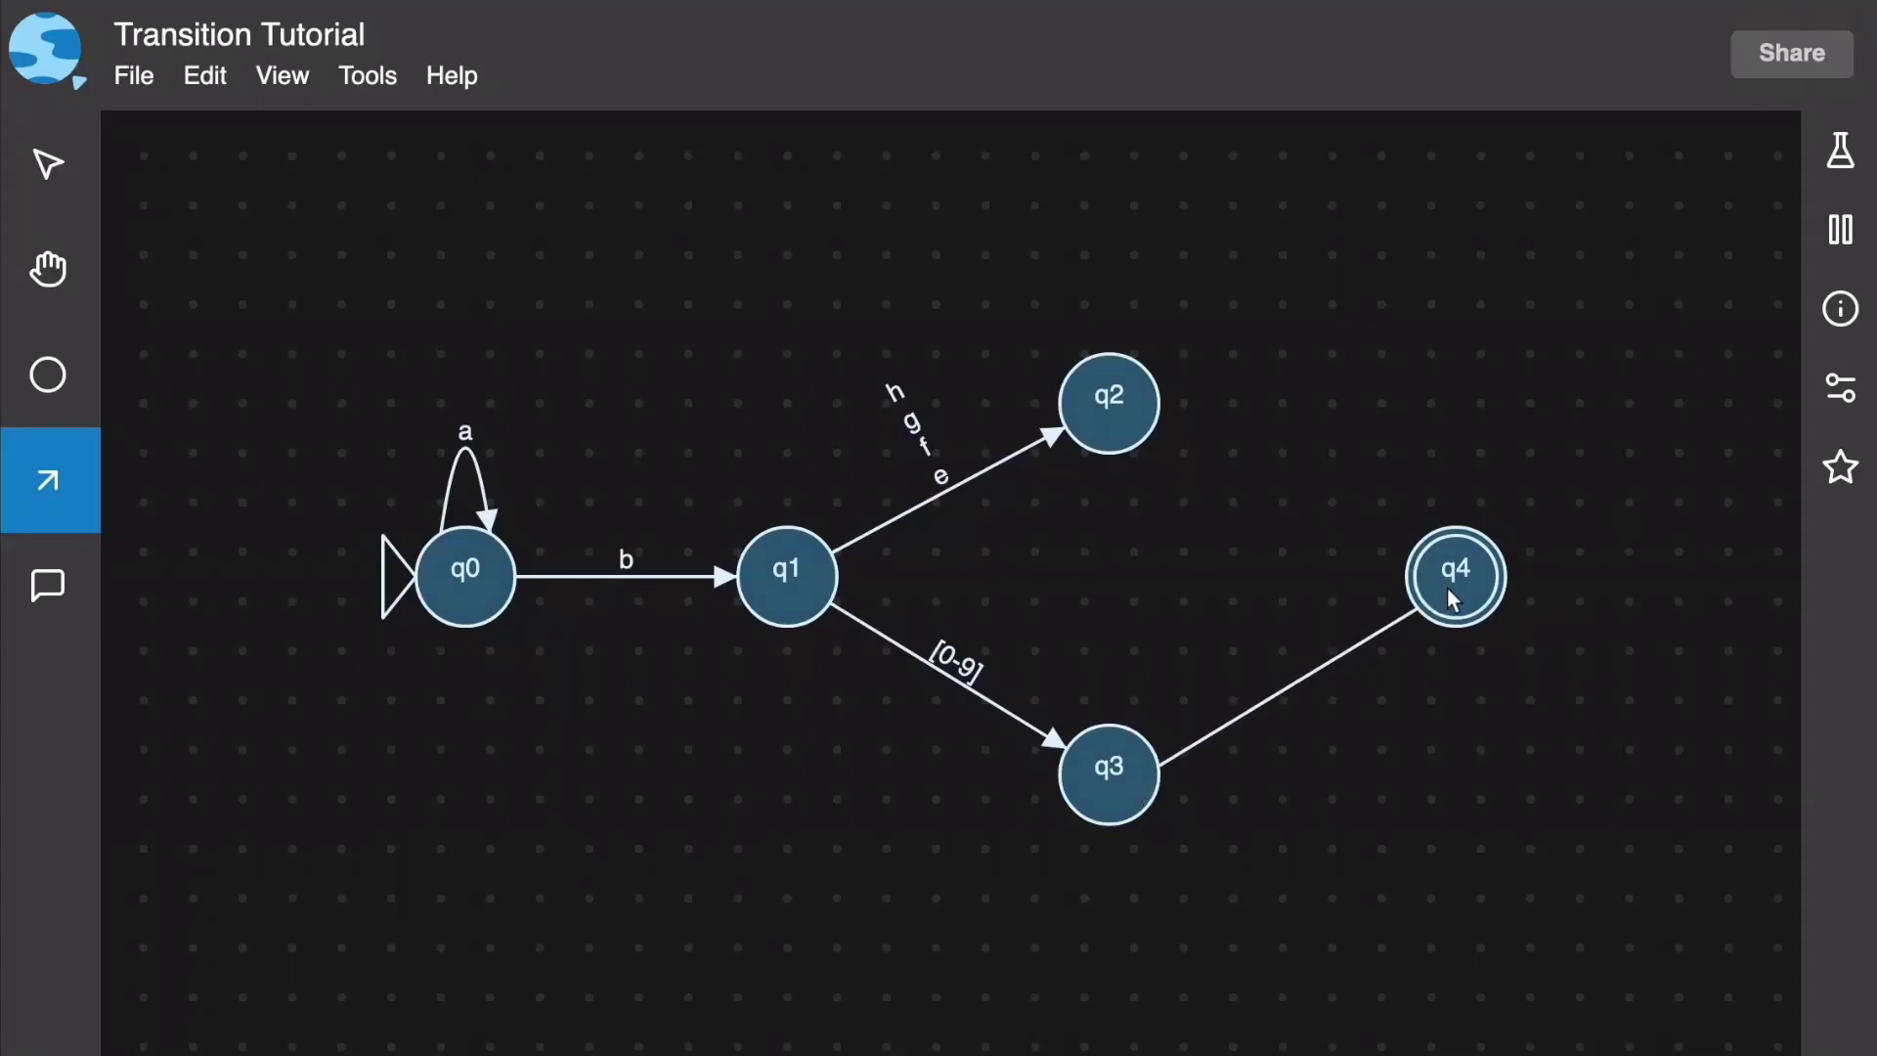
pyautogui.write('0 I')
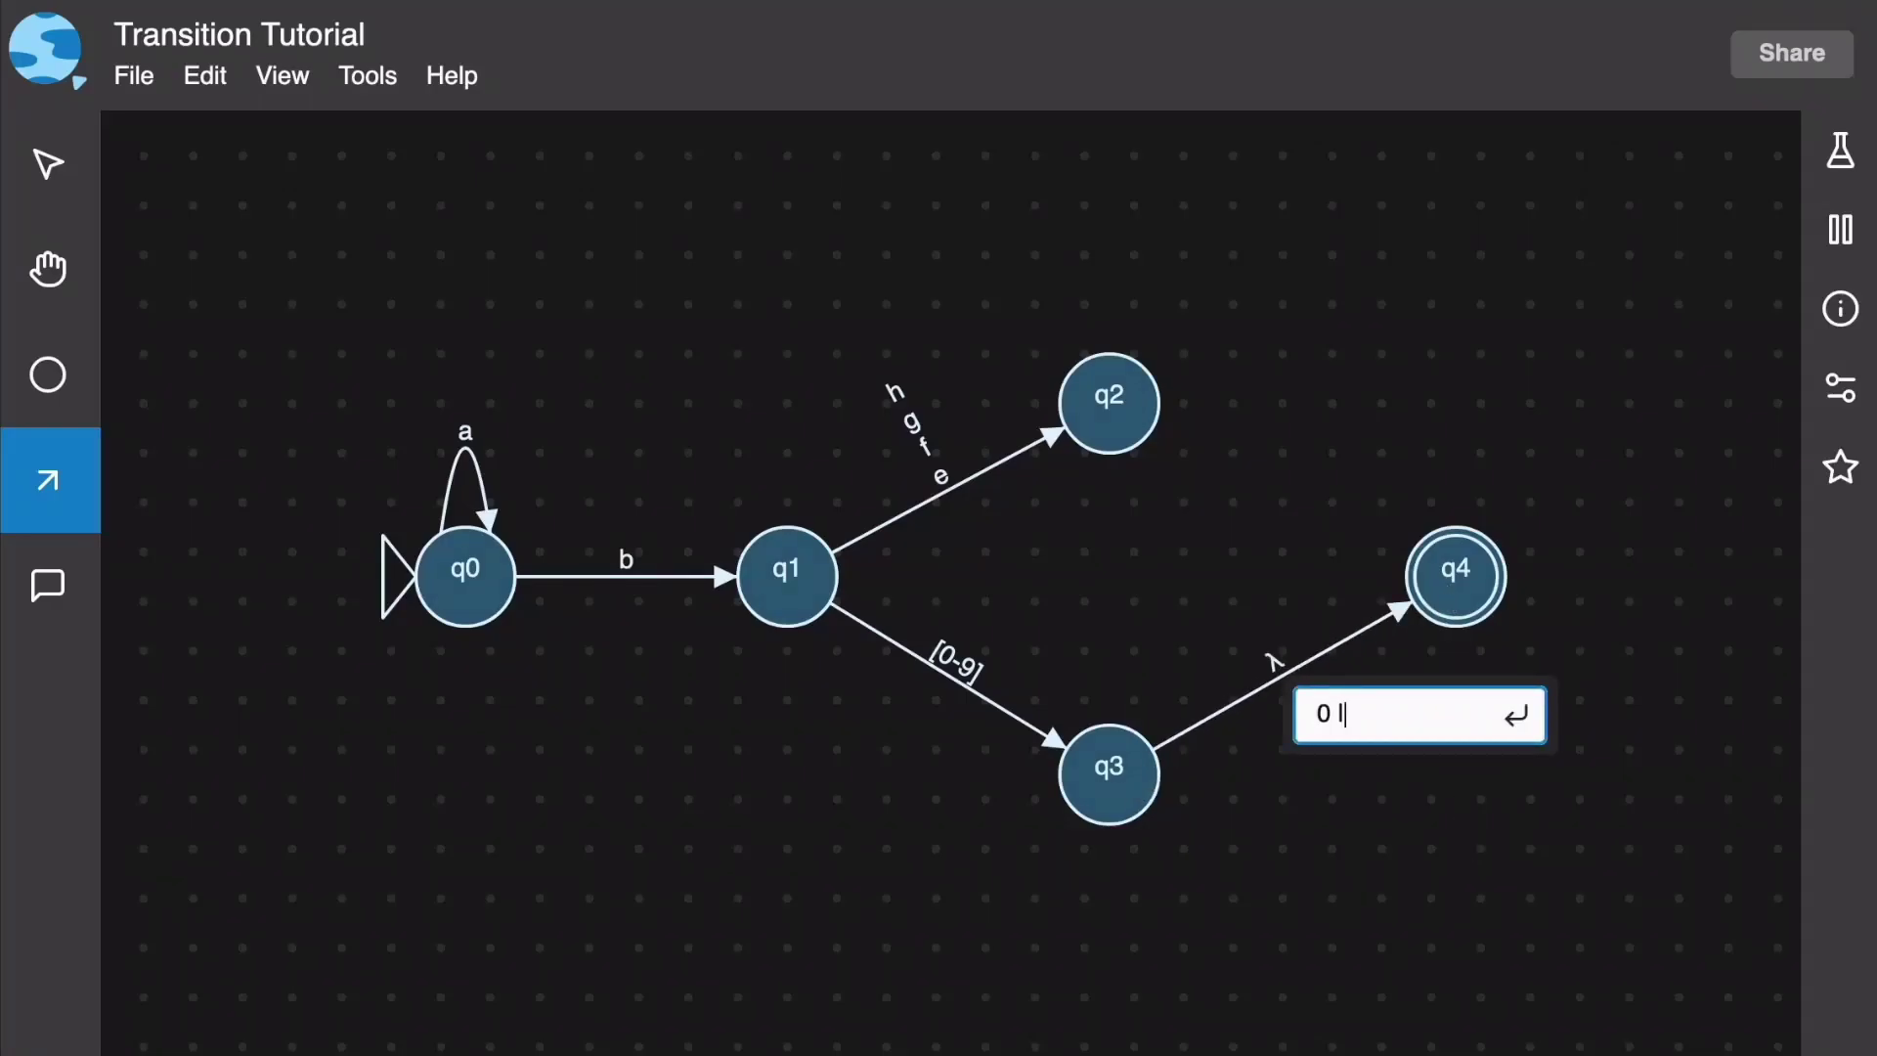
pyautogui.write(' 2|5')
pyautogui.press('Return')
pyautogui.rightClick(1291, 667)
pyautogui.click(1398, 778)
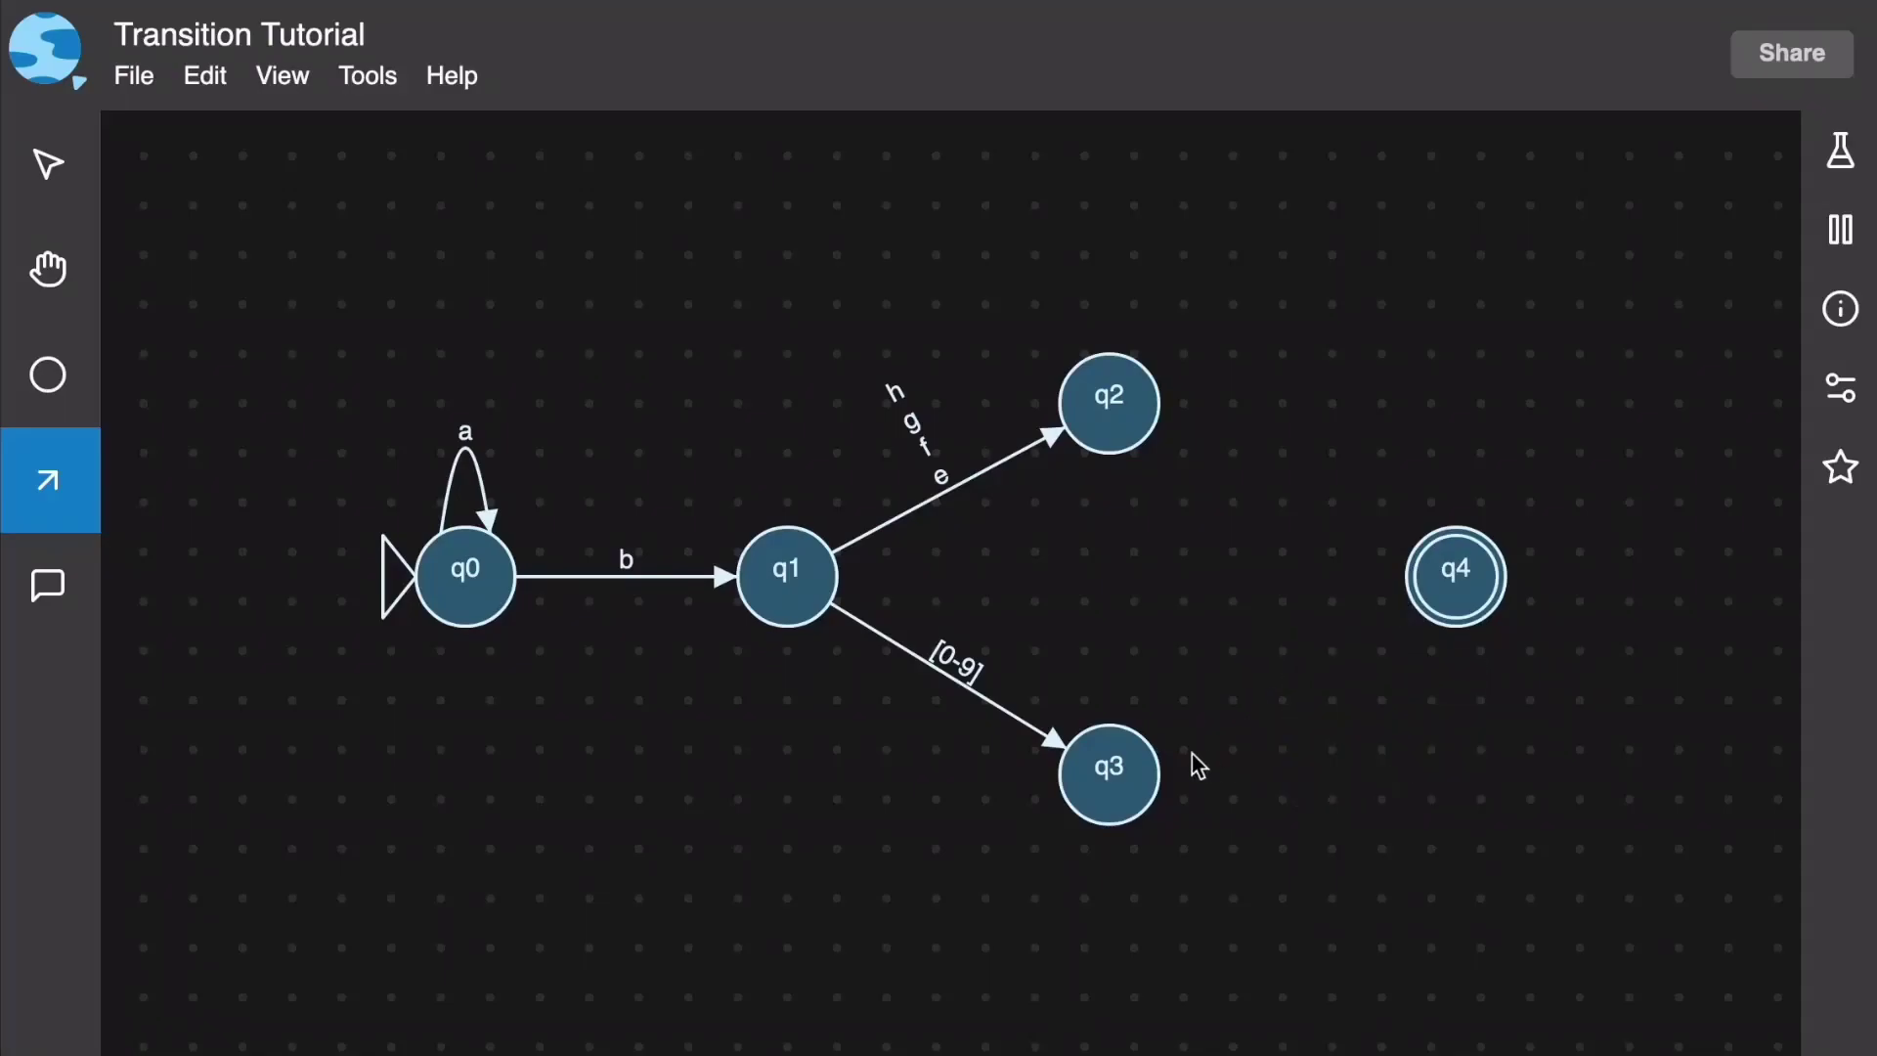
# - Add a transition from q3 to q4 labelled 0|2|5
pyautogui.moveTo(1144, 766); pyautogui.dragTo(1439, 590)
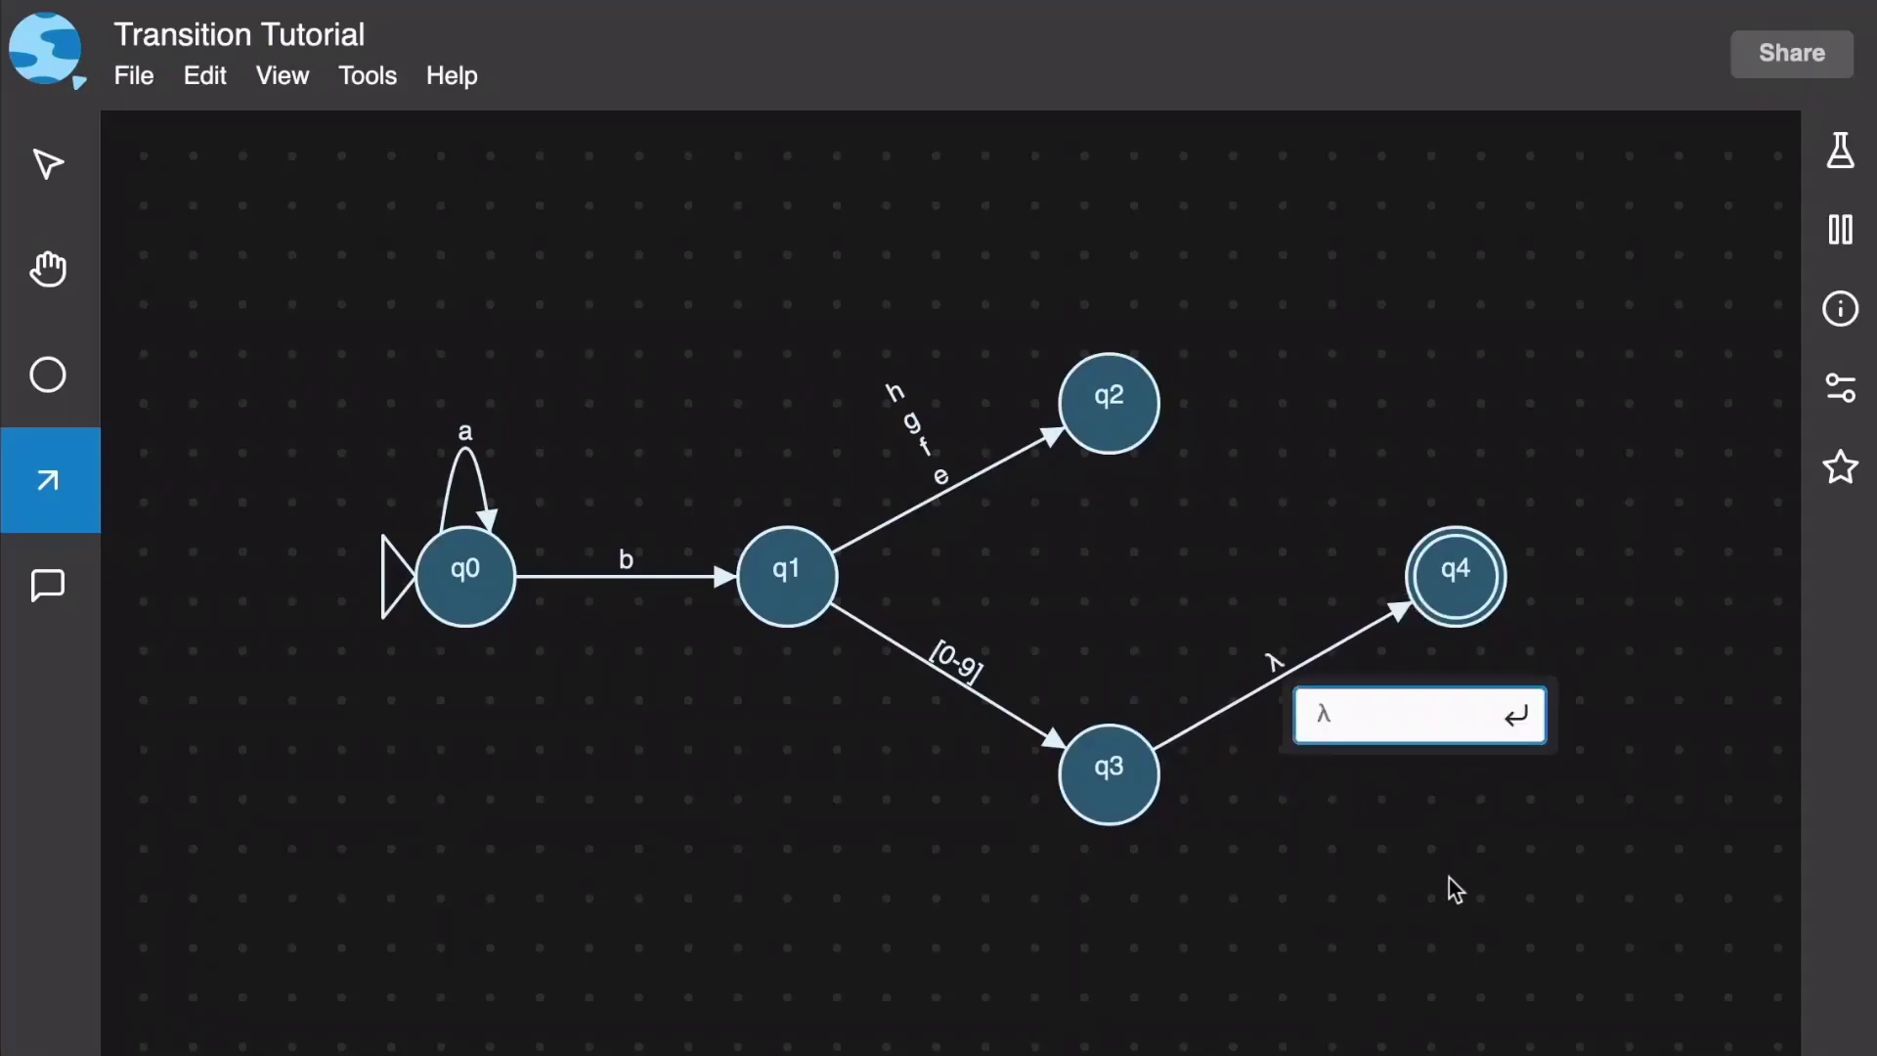
pyautogui.write('0|2|5')
pyautogui.press('Return')
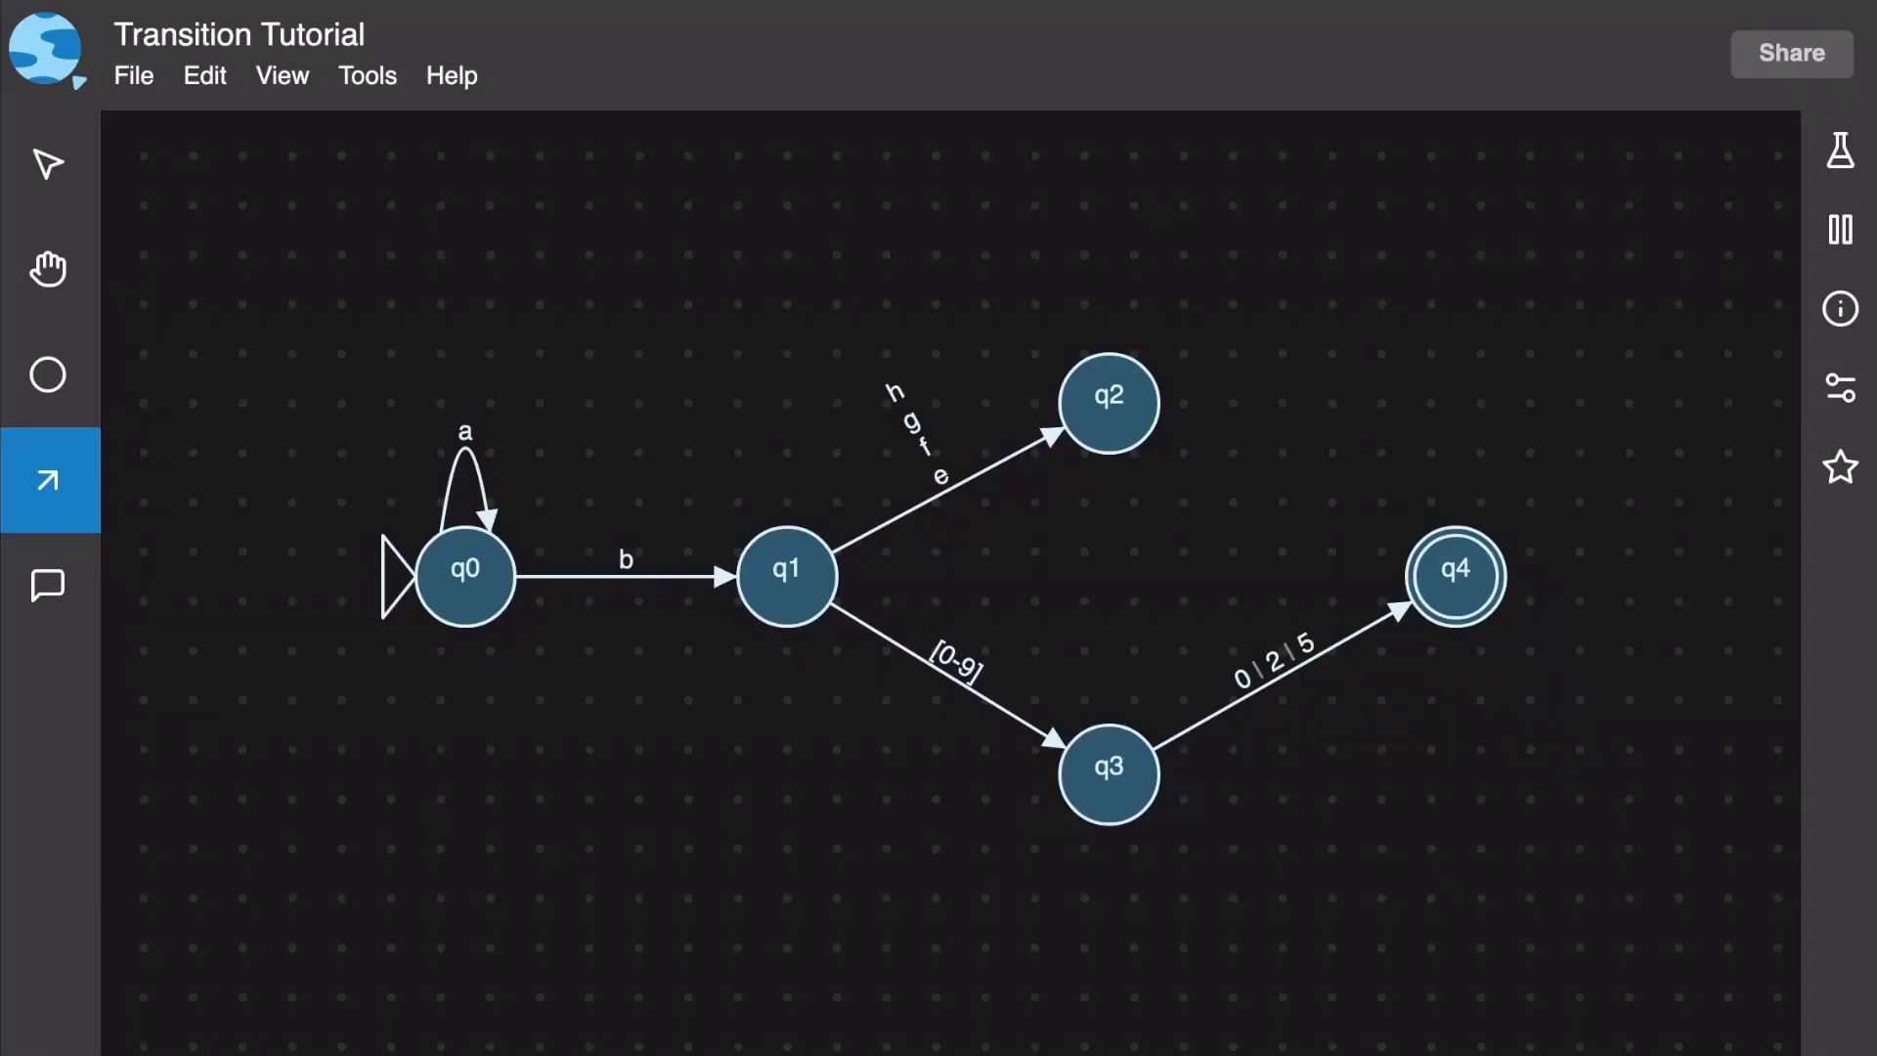
# - Set the OR operator that separates input characters to + in the file options
pyautogui.click(1824, 418)
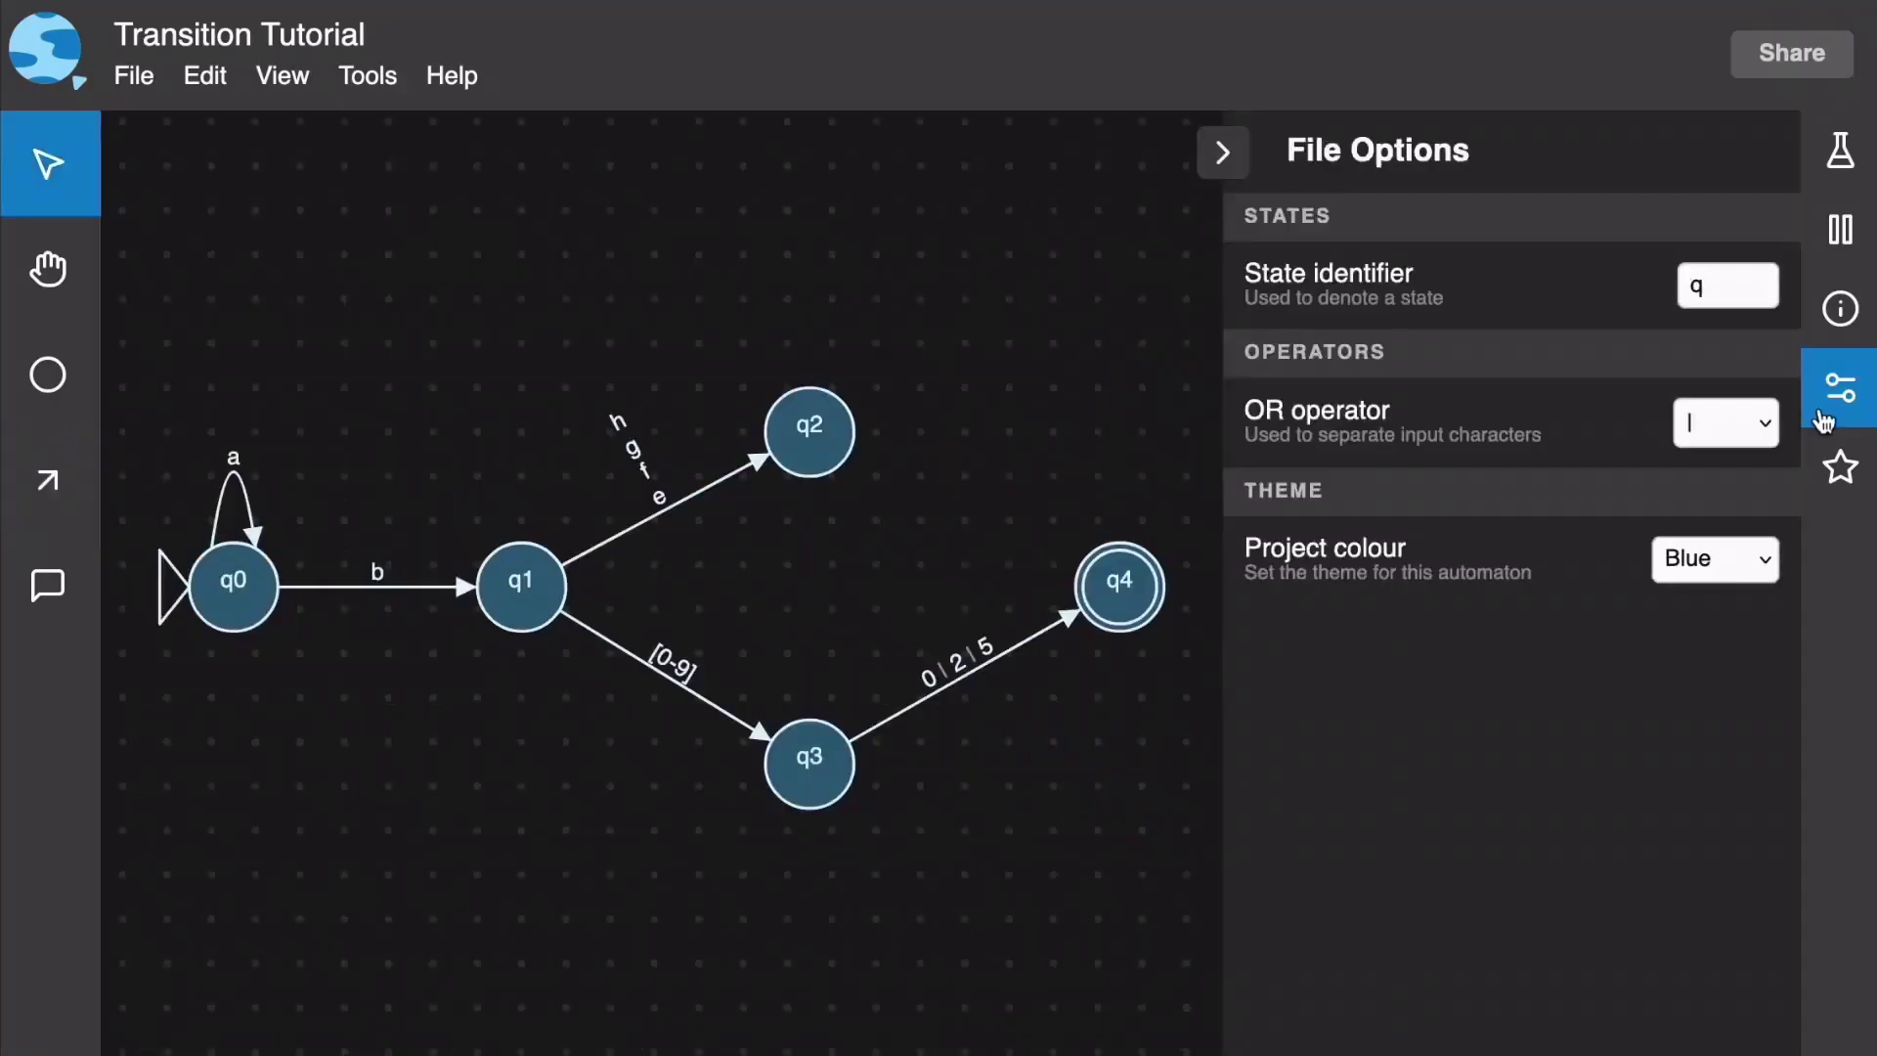
pyautogui.click(1766, 426)
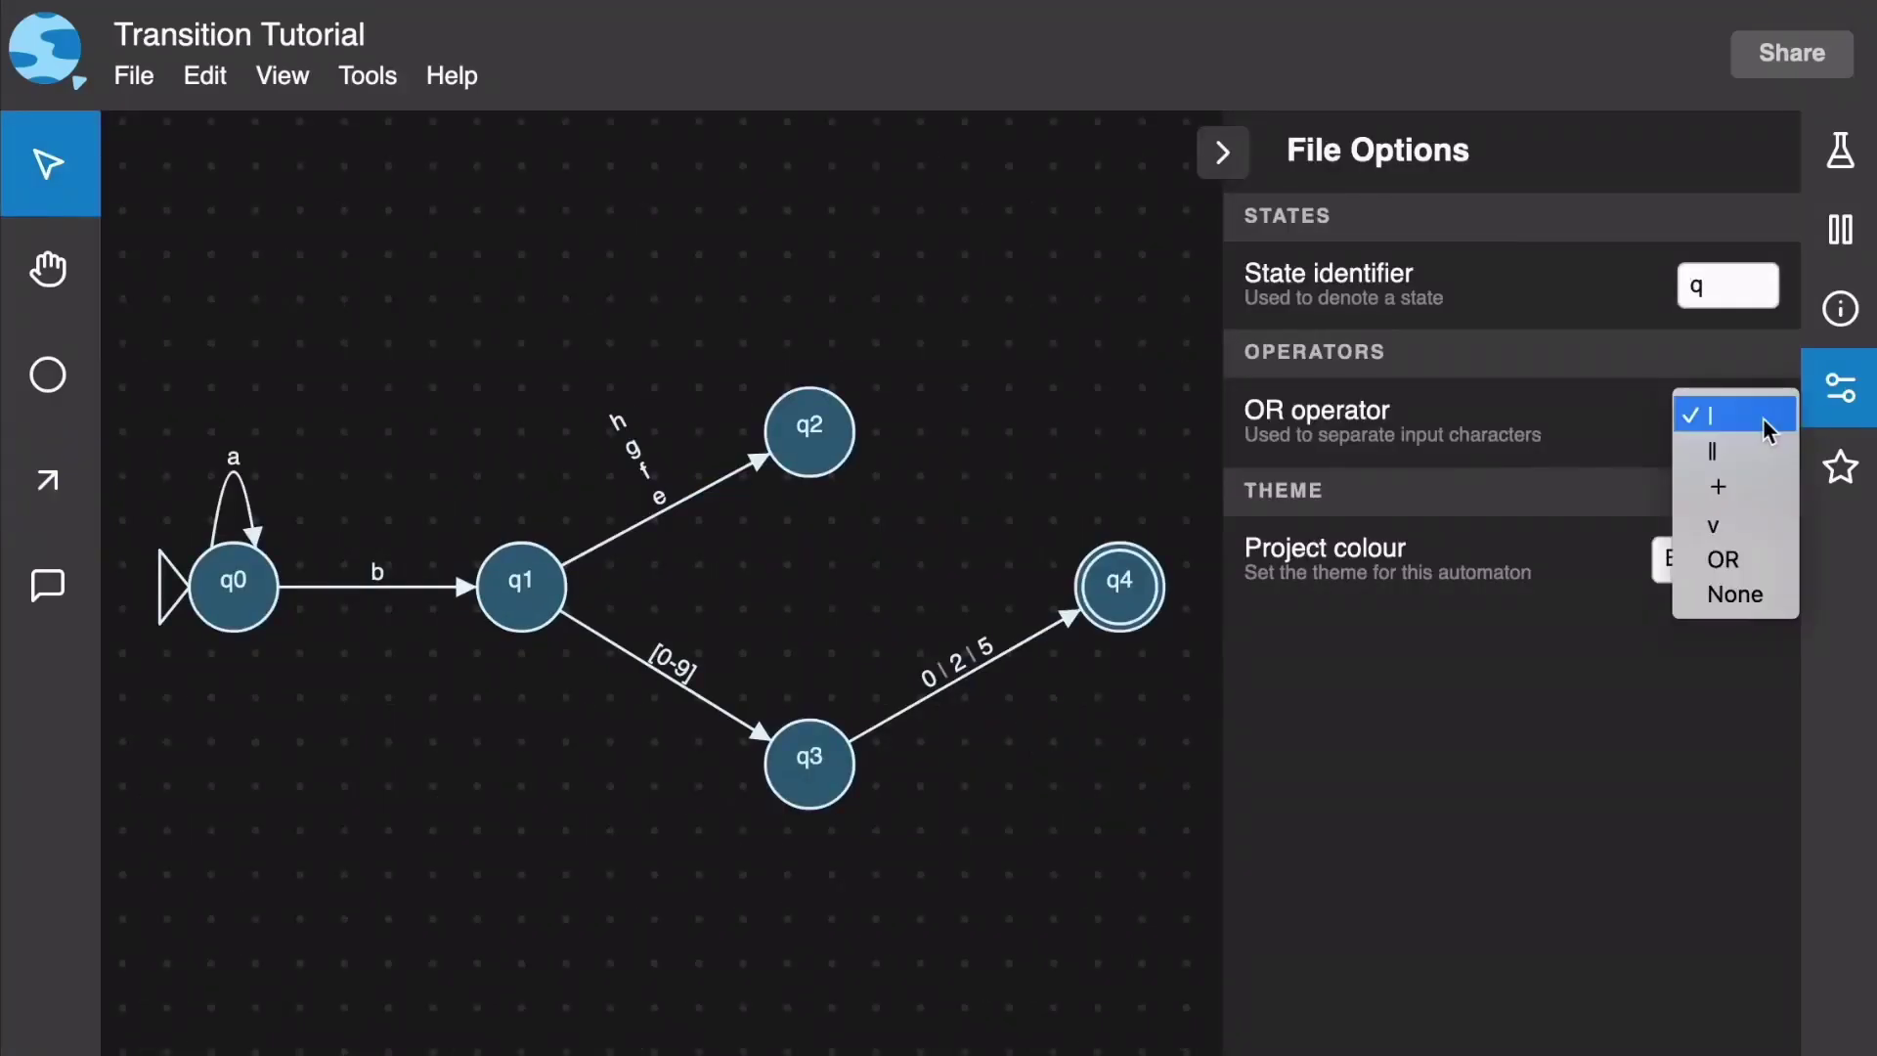
pyautogui.click(1766, 489)
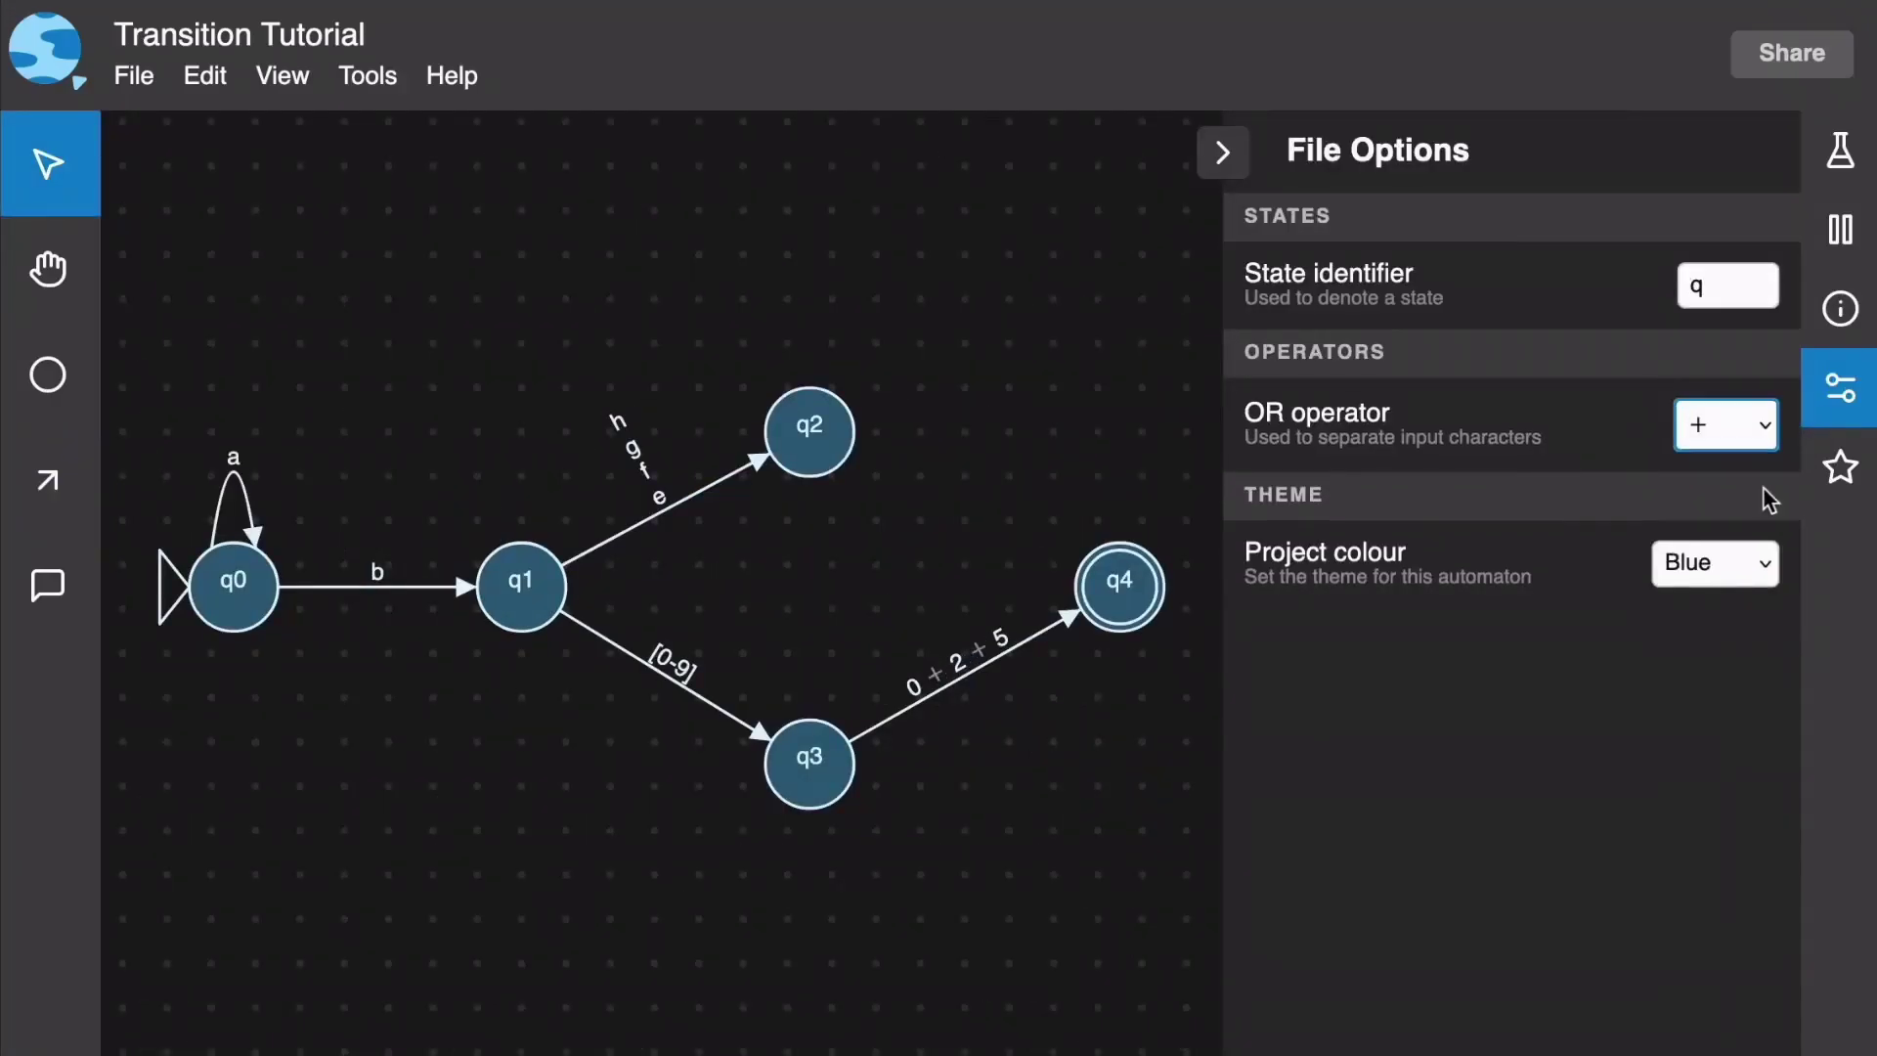
# - Set the OR operator that separates input characters to | in the file options
pyautogui.click(1761, 434)
pyautogui.click(1763, 461)
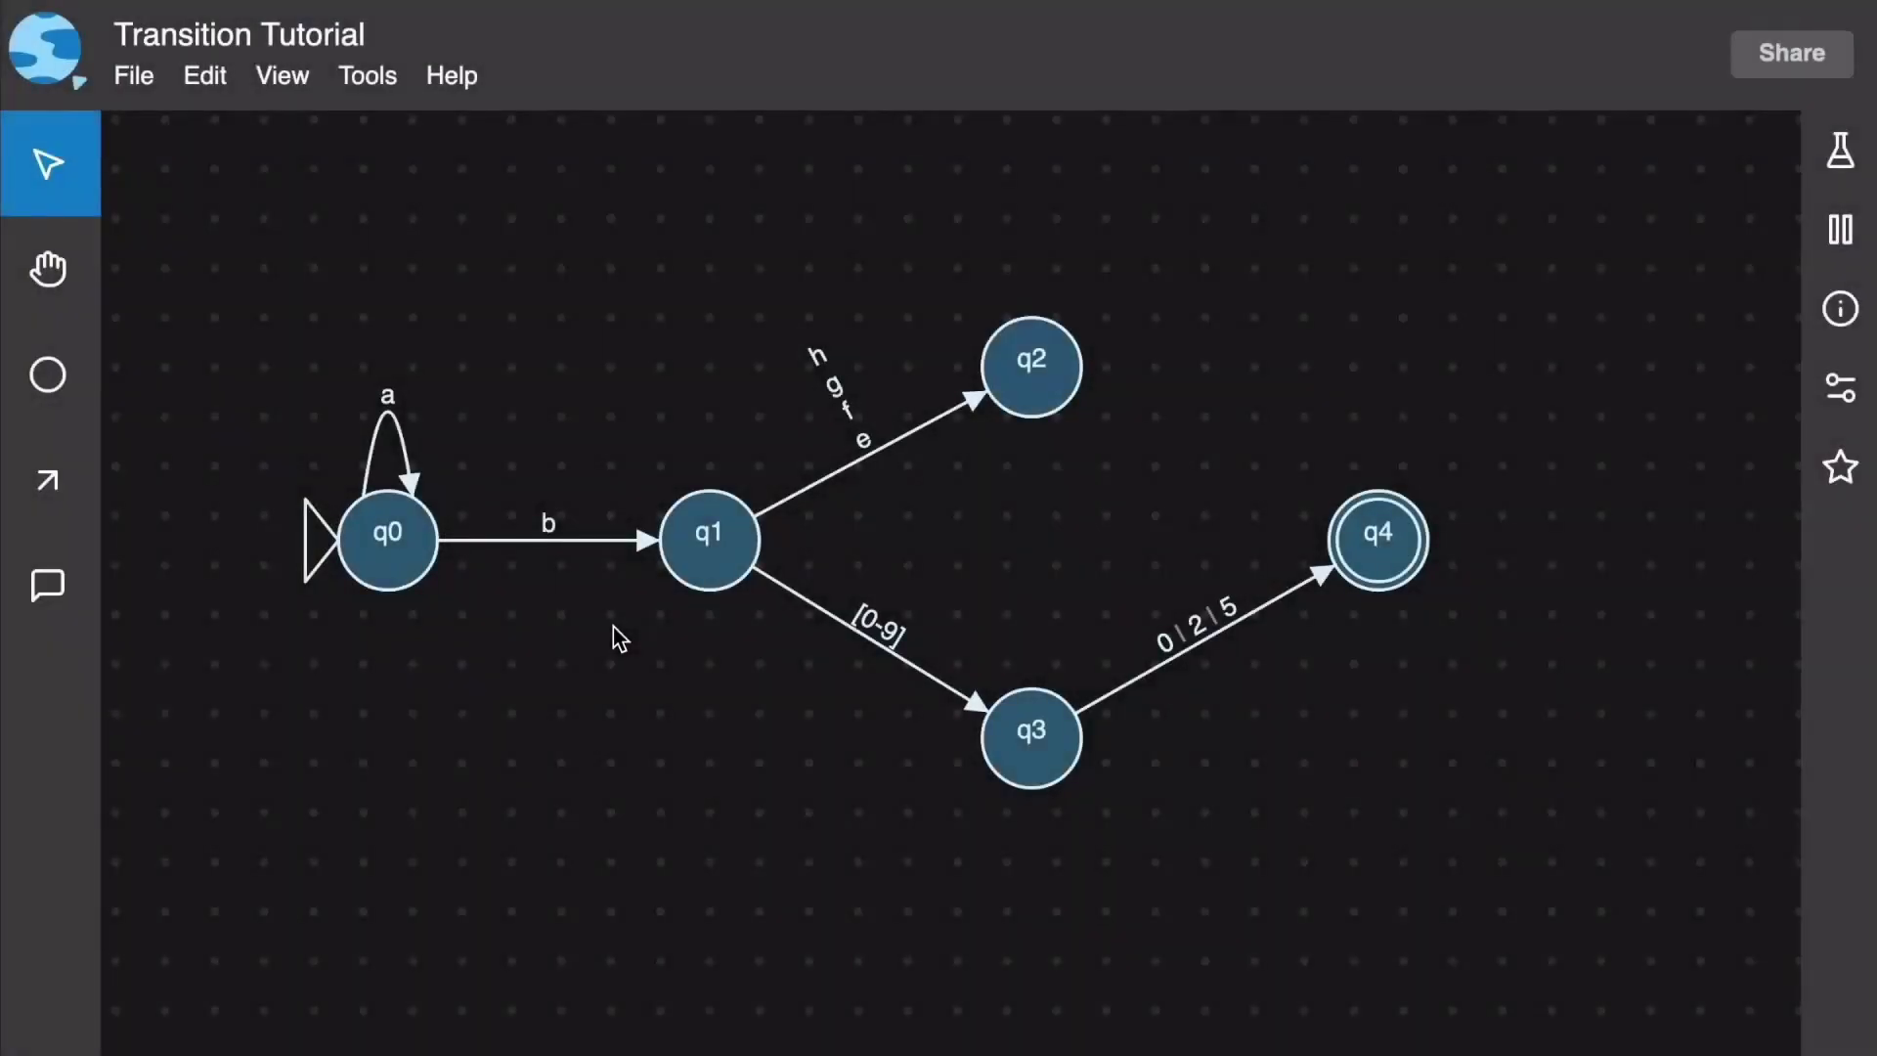
# - Add a transition from q2 to q4 labelled !x to exclude the character x
pyautogui.click(47, 479)
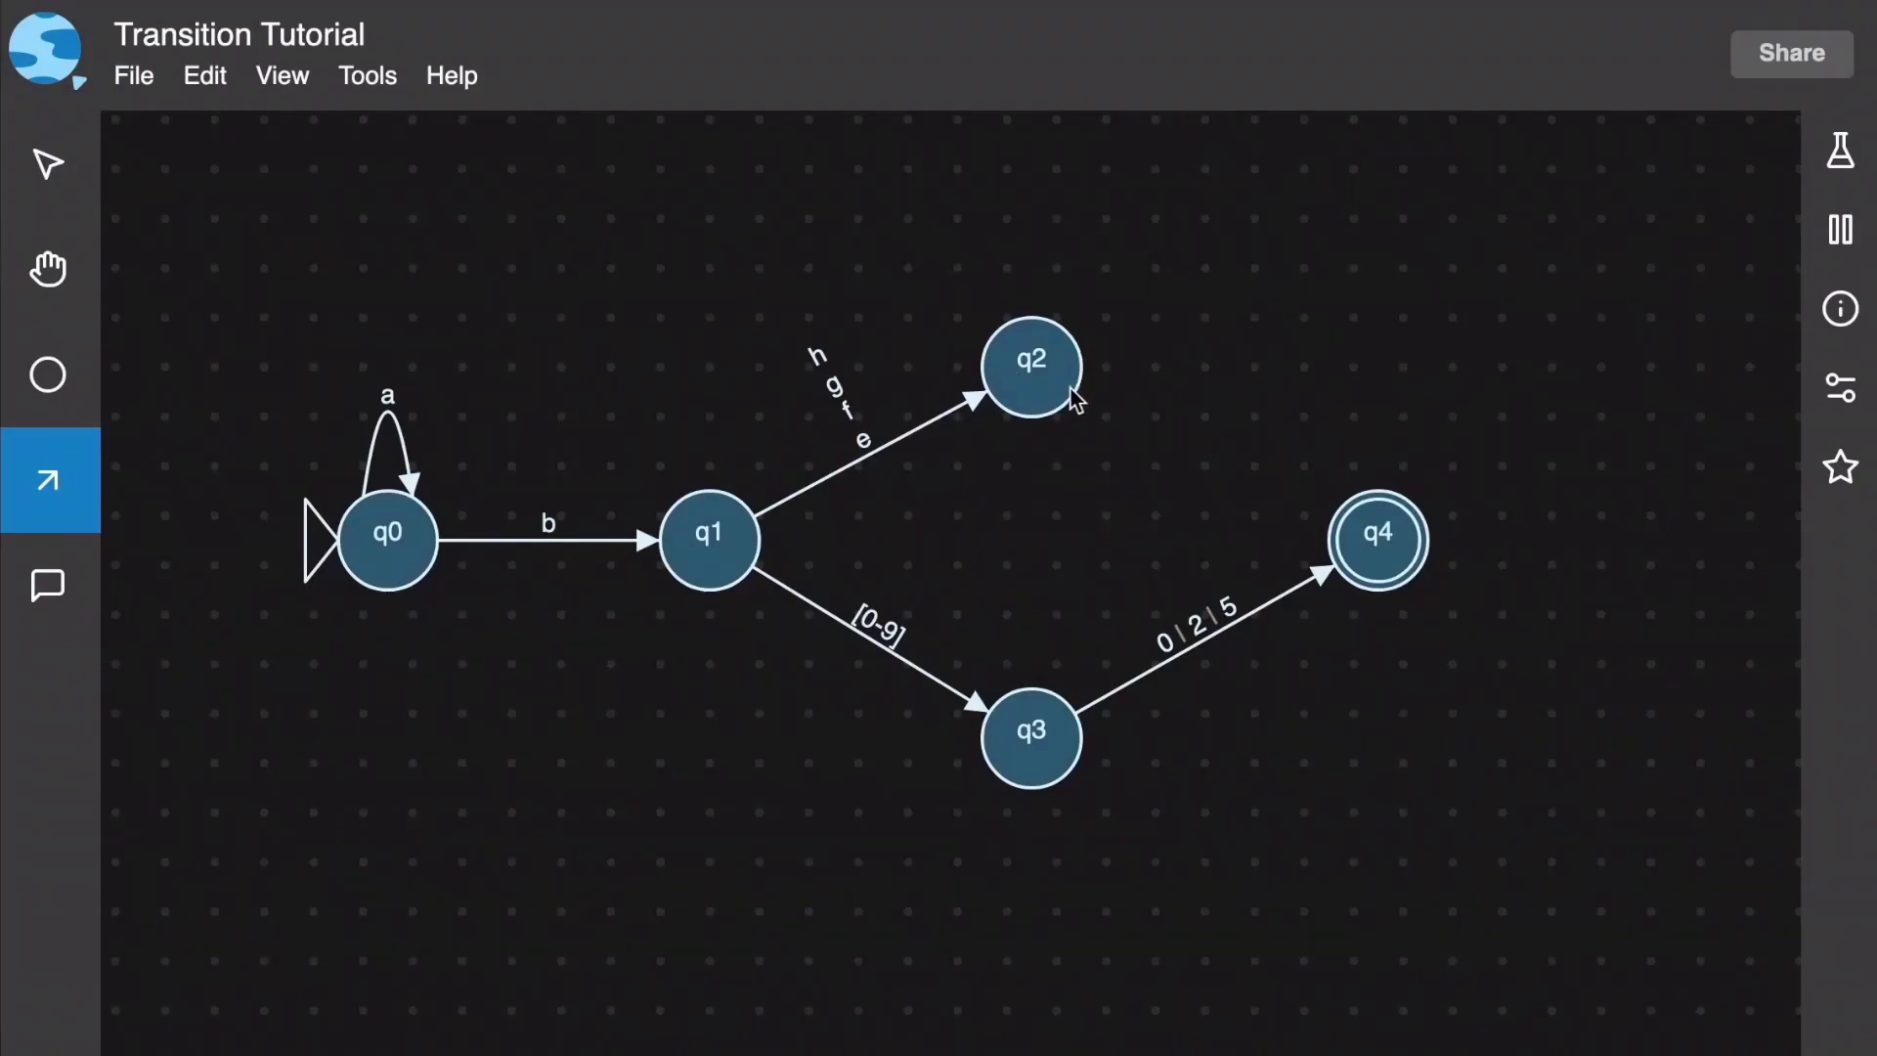
pyautogui.moveTo(1060, 385); pyautogui.dragTo(1375, 533)
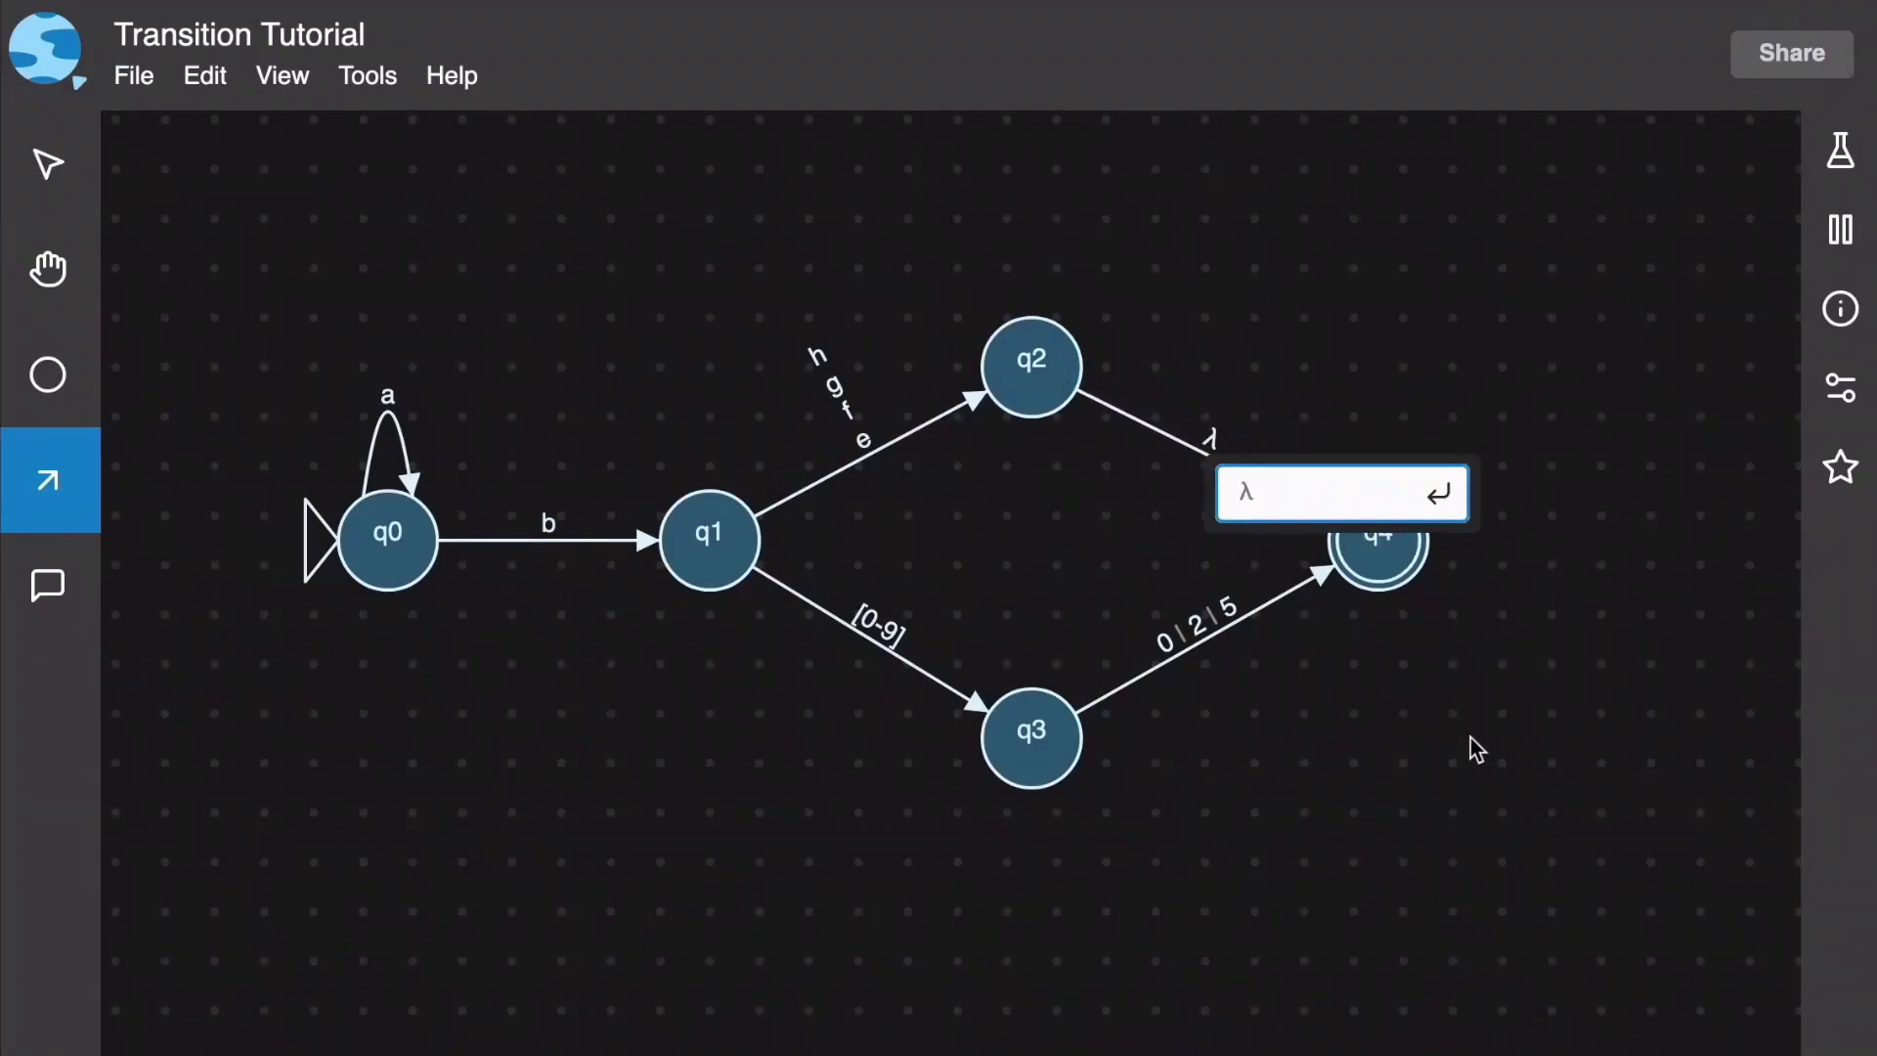
pyautogui.write('!x')
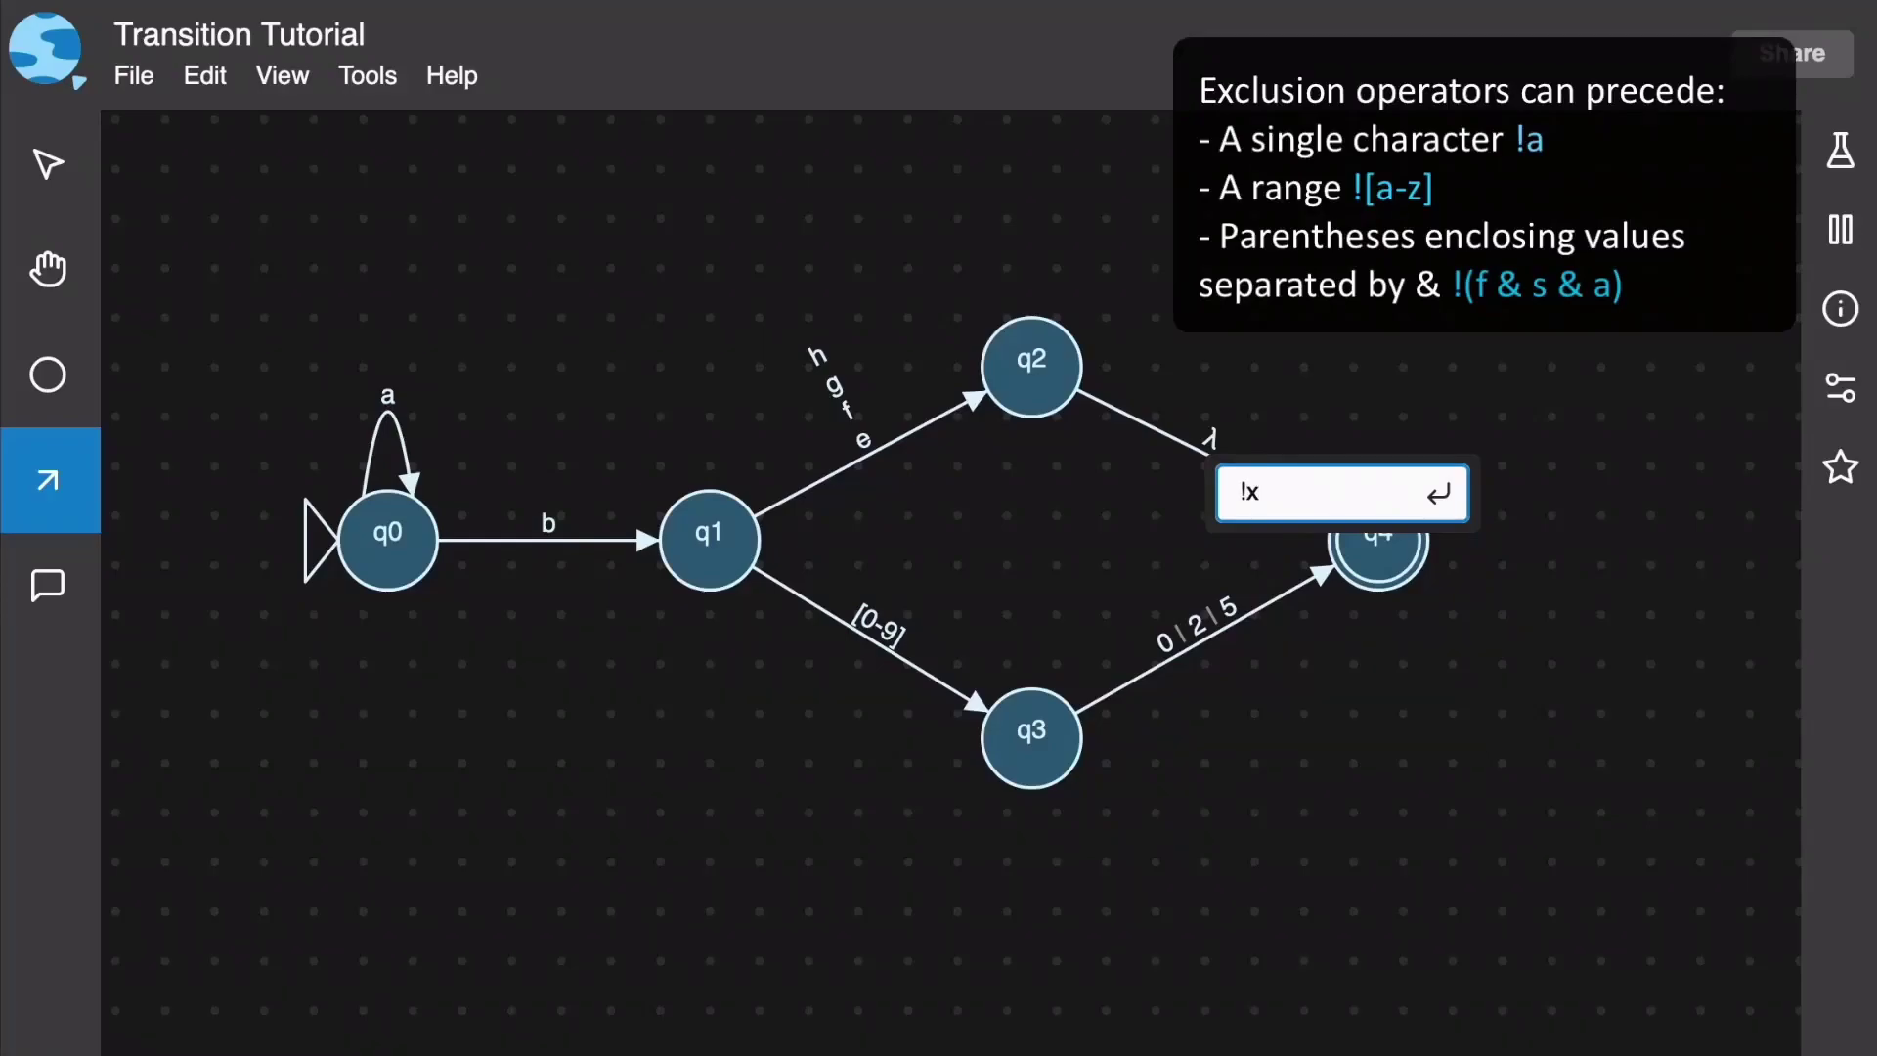
pyautogui.press('Return')
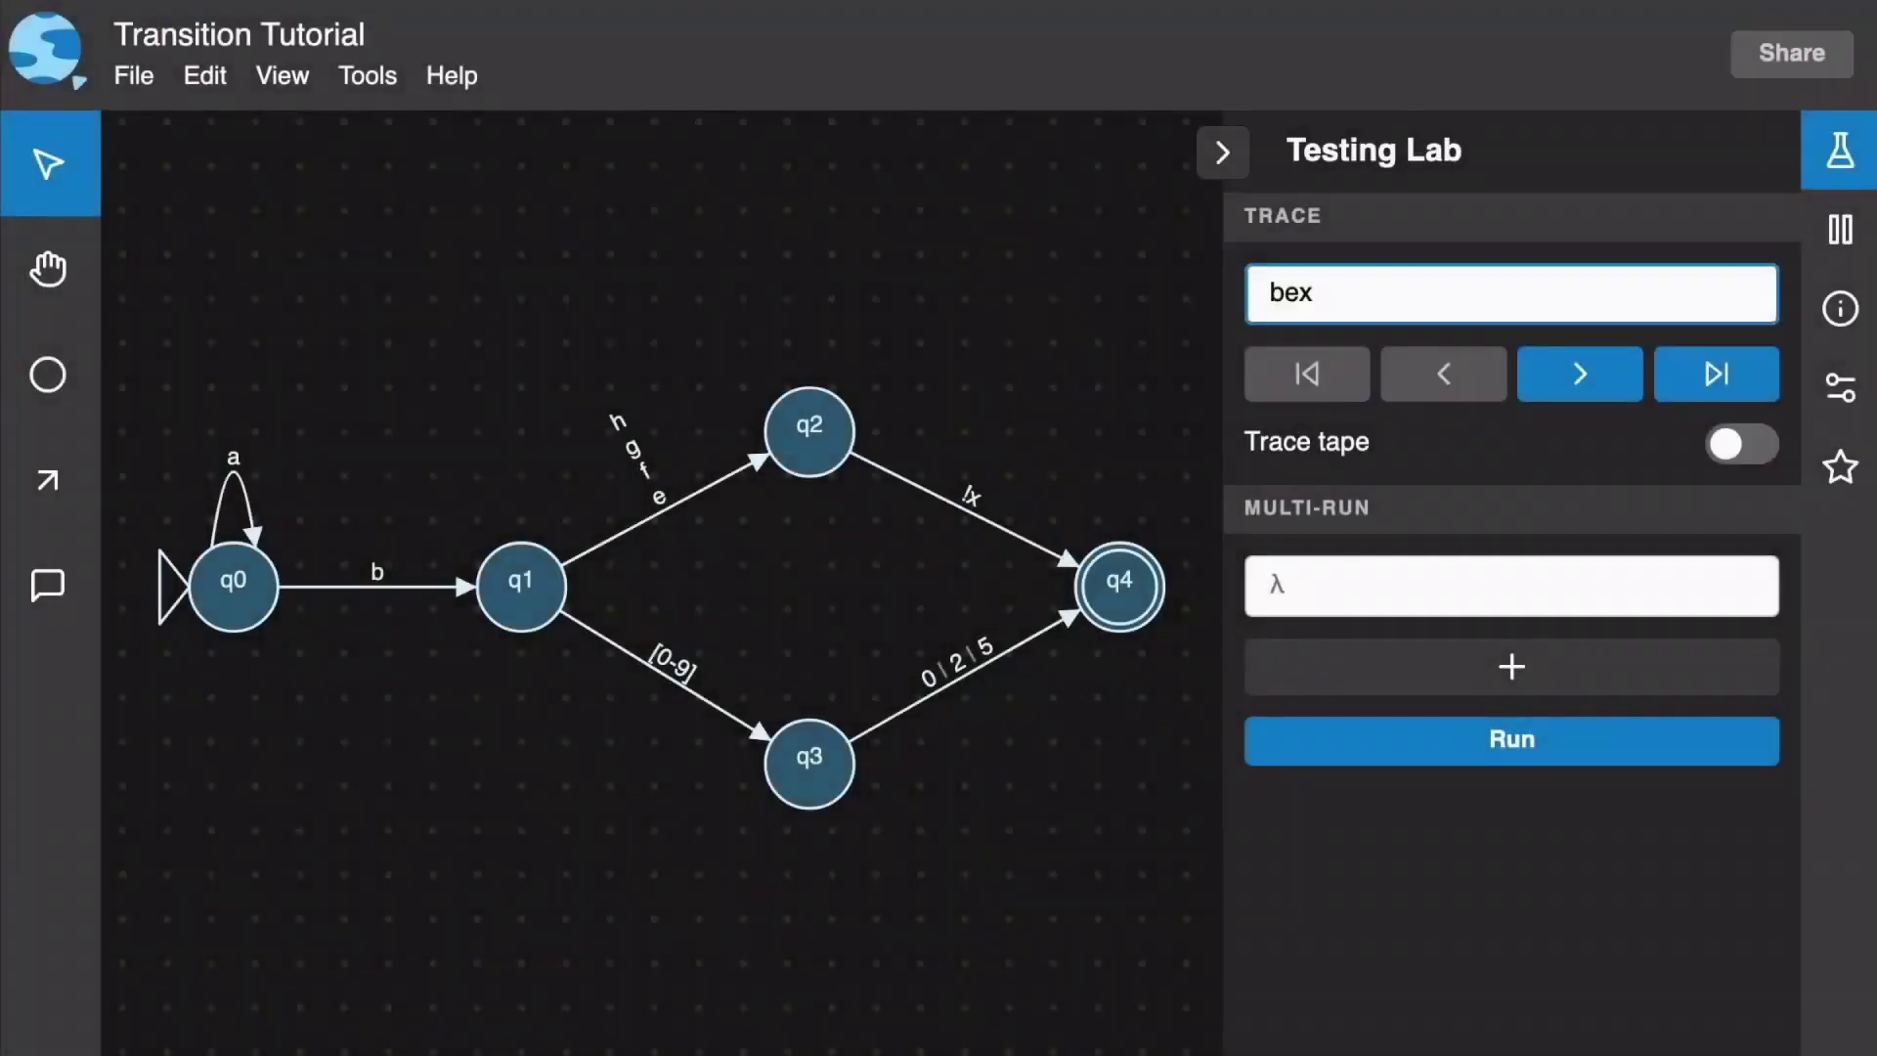
# - Trace the input bex through the automaton one step at a time until the trace ends
pyautogui.click(1578, 384)
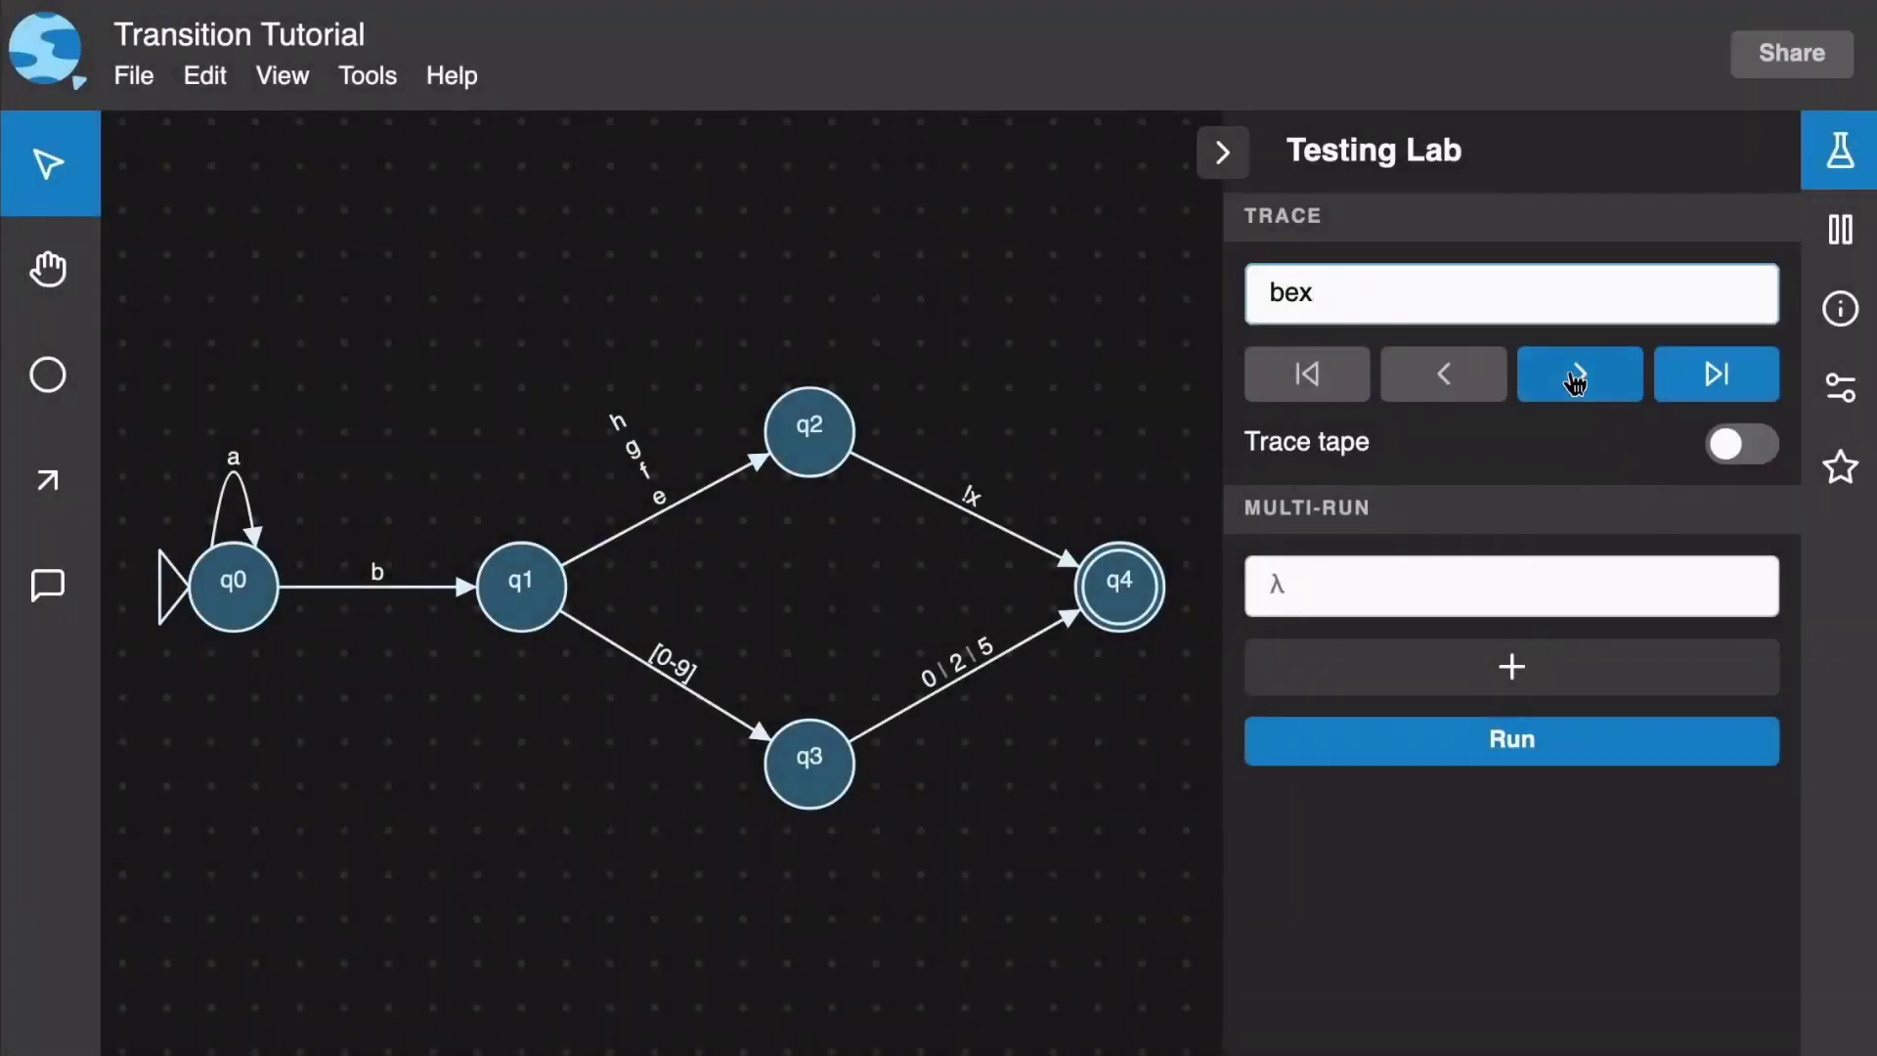
pyautogui.click(1576, 384)
pyautogui.click(1577, 383)
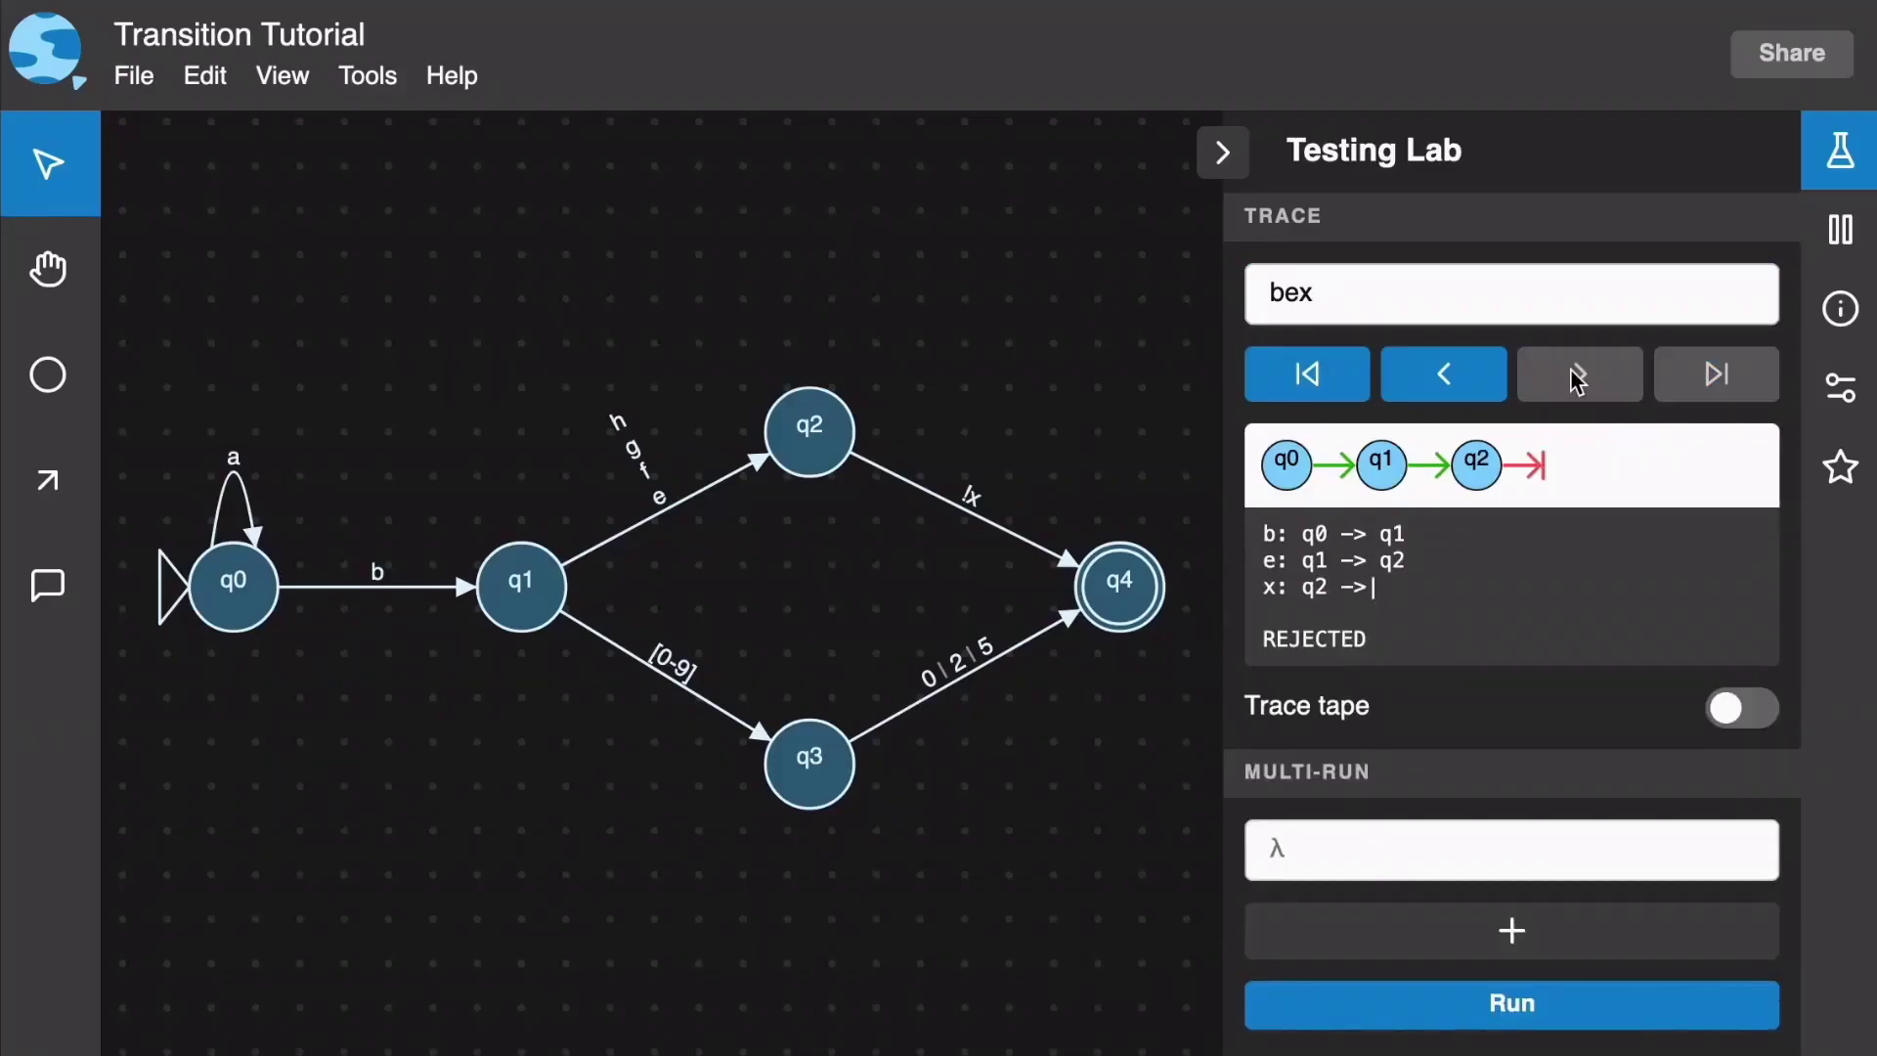
# - Change the trace input to bed and trace it one step at a time to its end
pyautogui.click(1499, 289)
pyautogui.press('BackSpace')
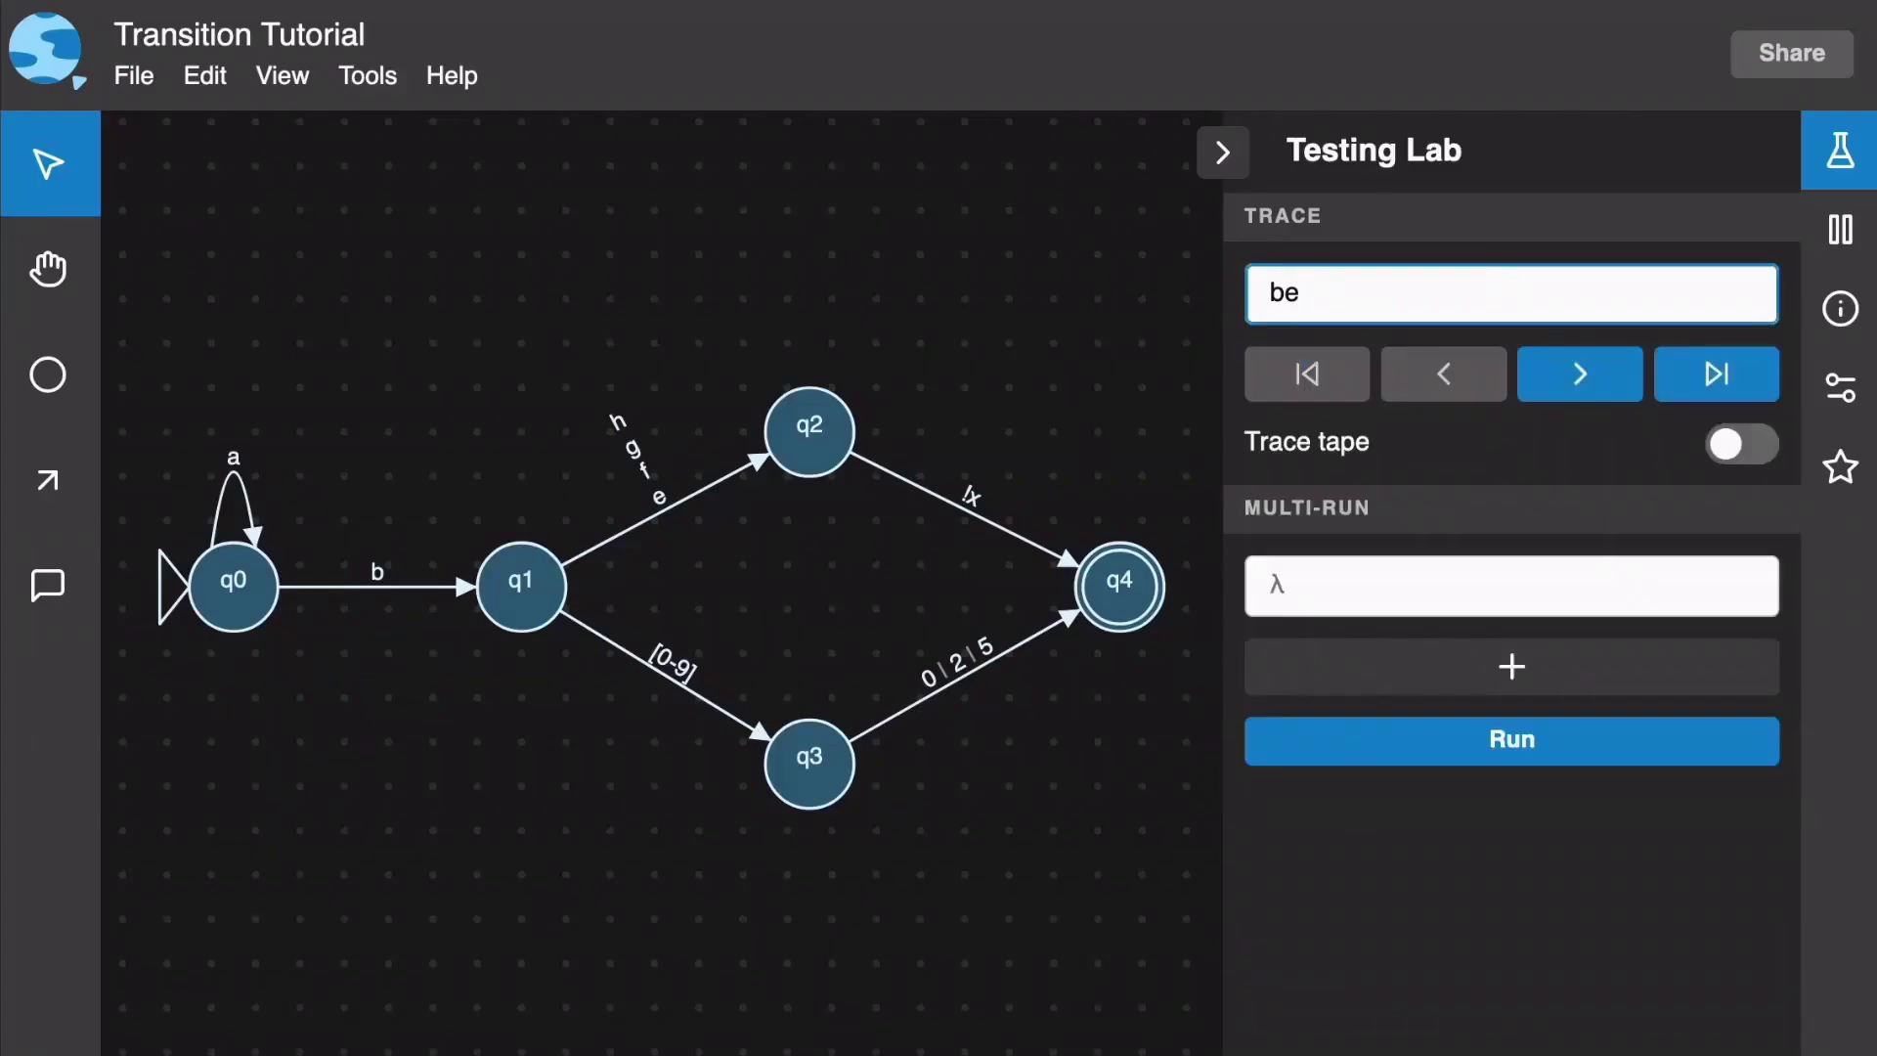
pyautogui.write('d')
pyautogui.click(1584, 380)
pyautogui.click(1592, 379)
pyautogui.click(1592, 379)
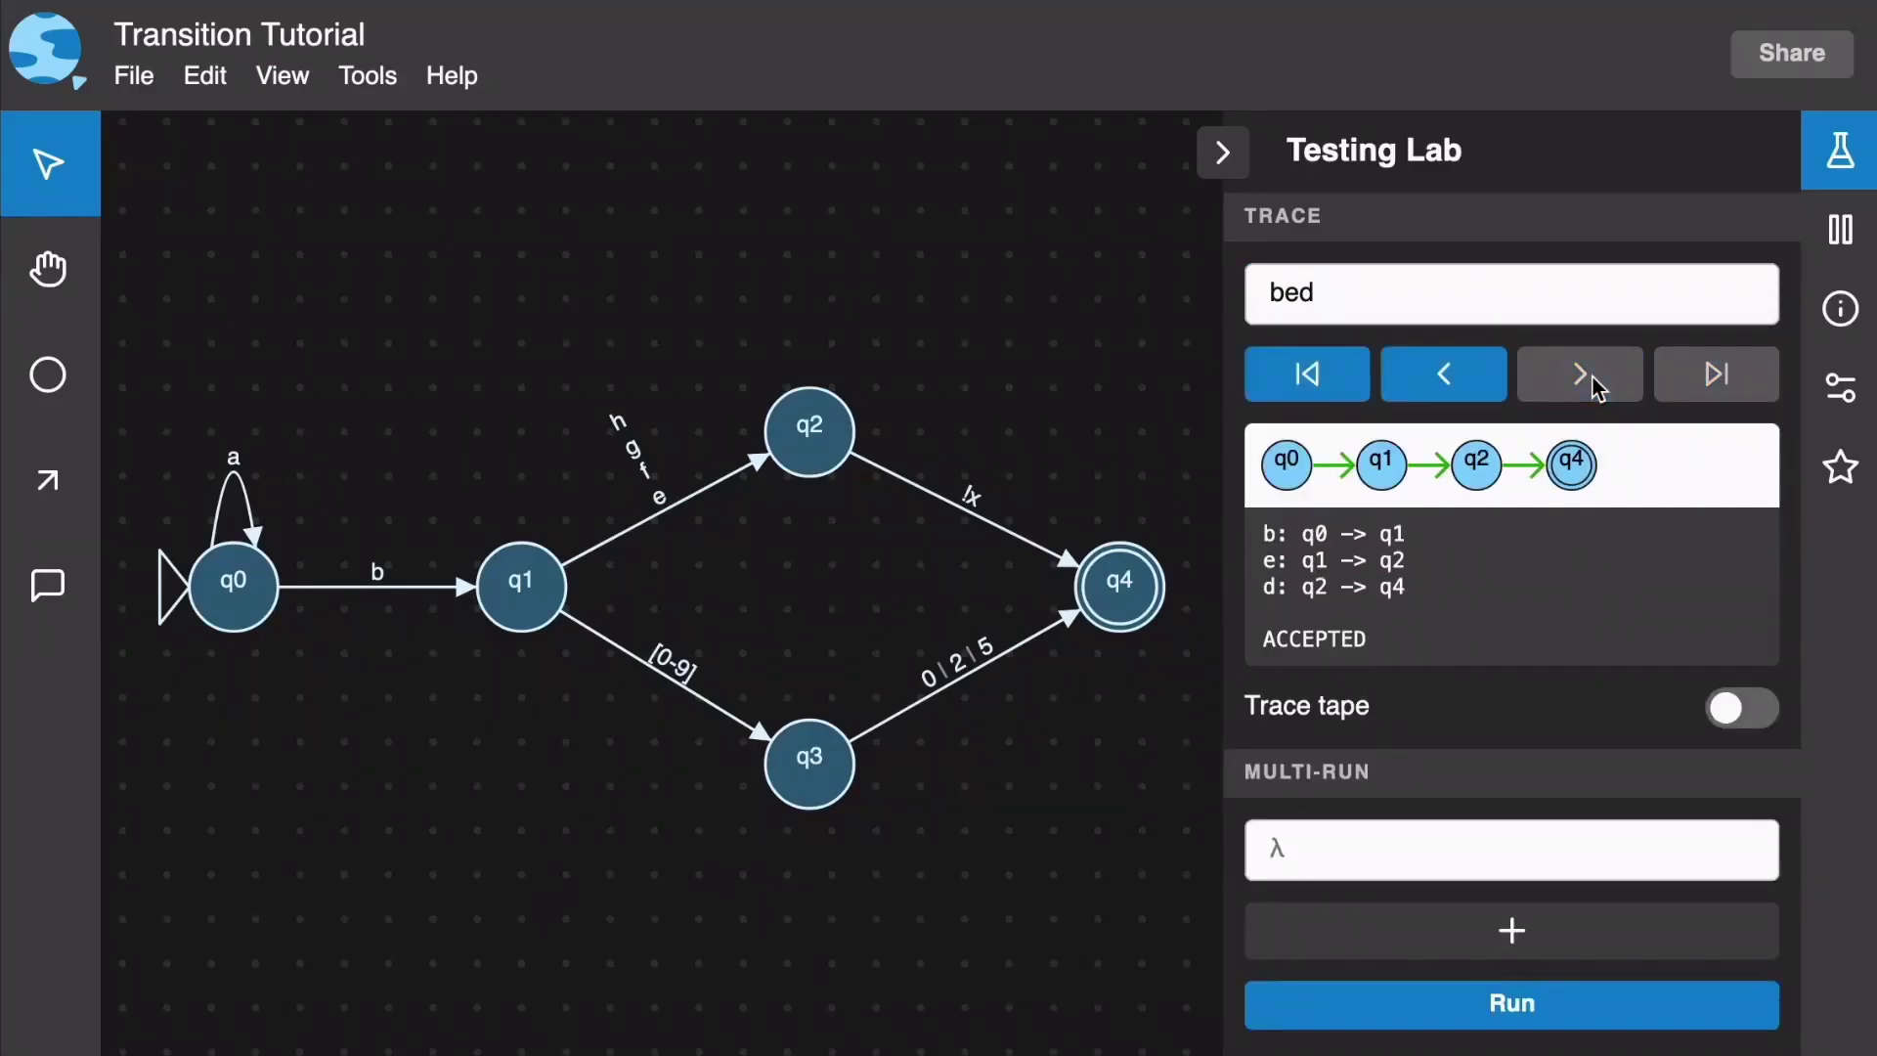